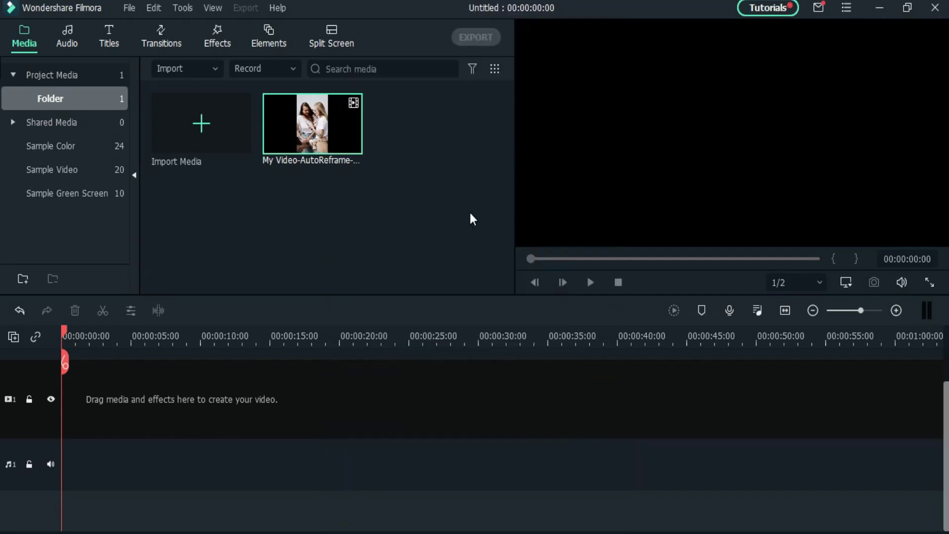
Place the My Video-AutoReframe clip at the start of video track 1, keeping the 1920 x 1080 25fps project settings.
mouse_move(333, 123)
drag(309, 130, 57, 413)
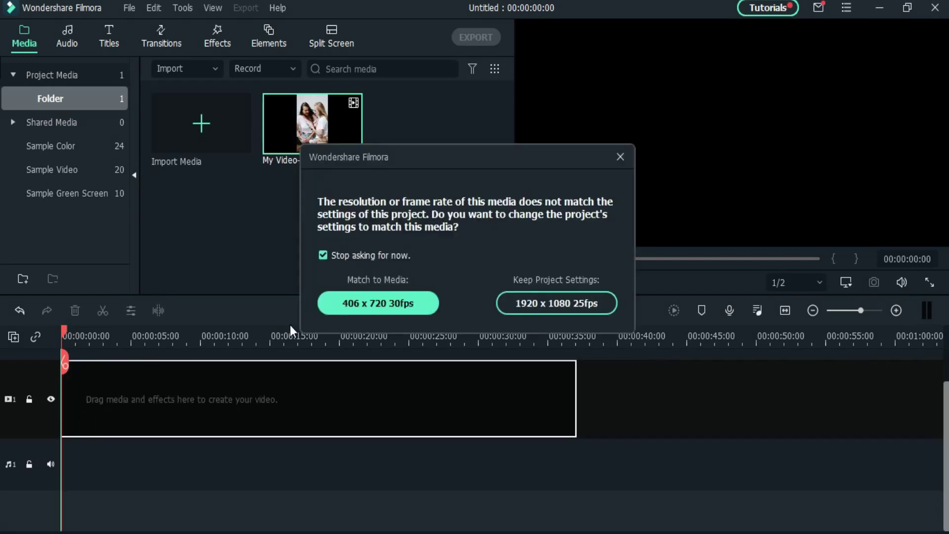
click(568, 303)
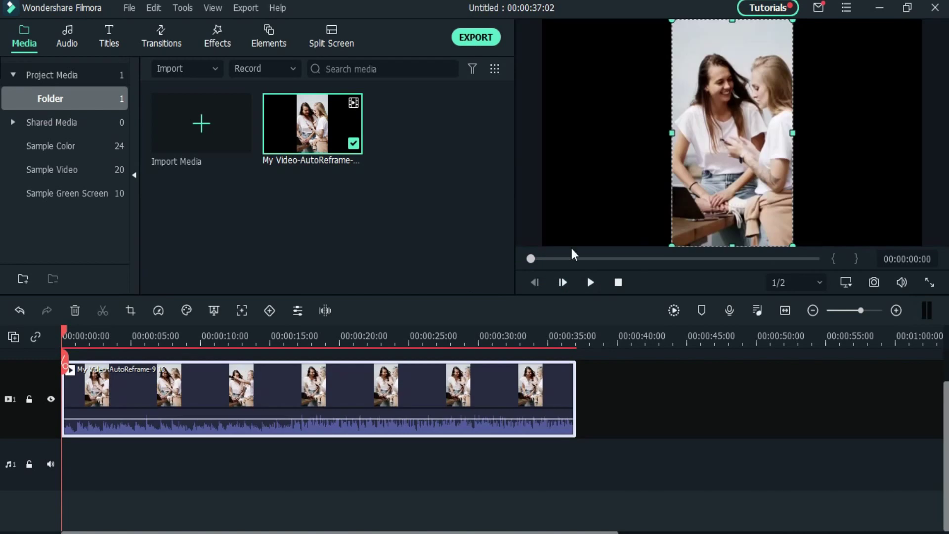
Change the project's aspect ratio to 9:16 (Portrait) with a 1080 x 1920 resolution.
click(154, 7)
mouse_move(129, 11)
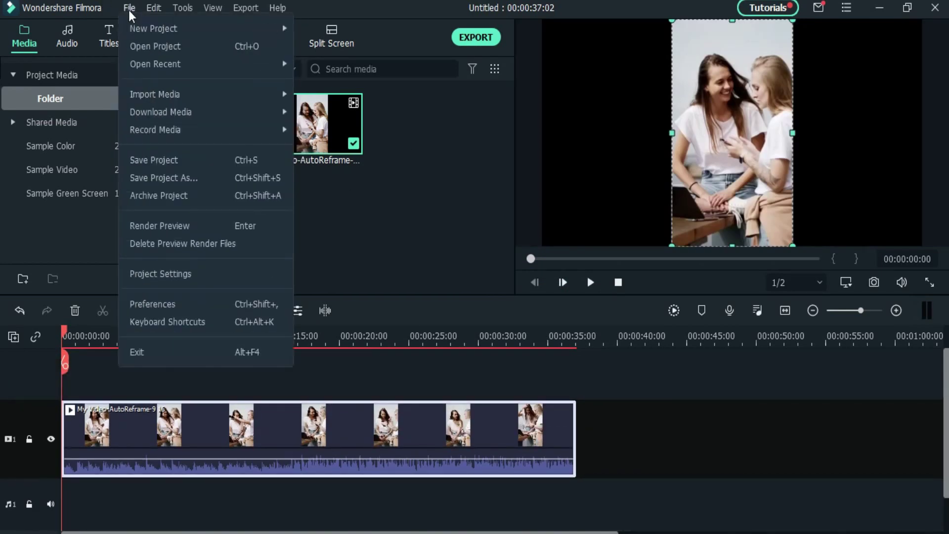
click(197, 272)
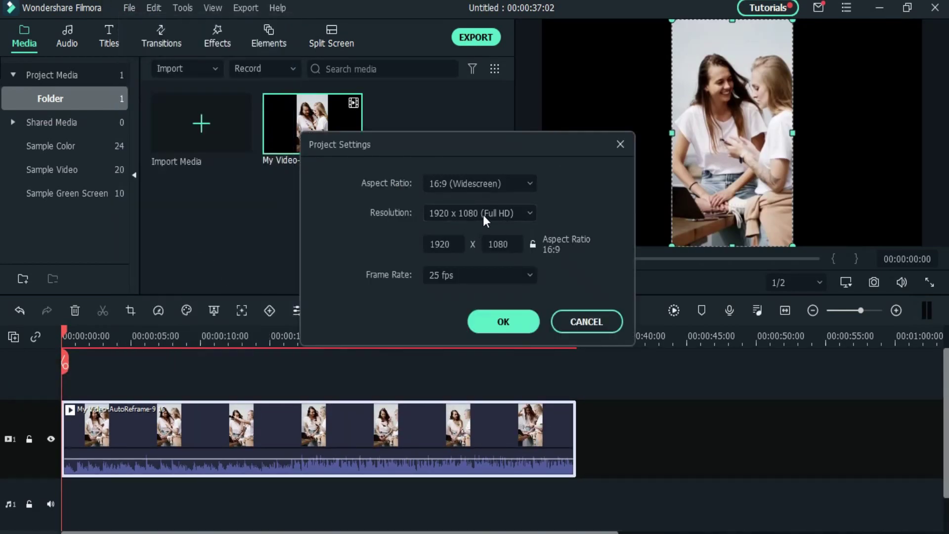
click(487, 183)
click(445, 256)
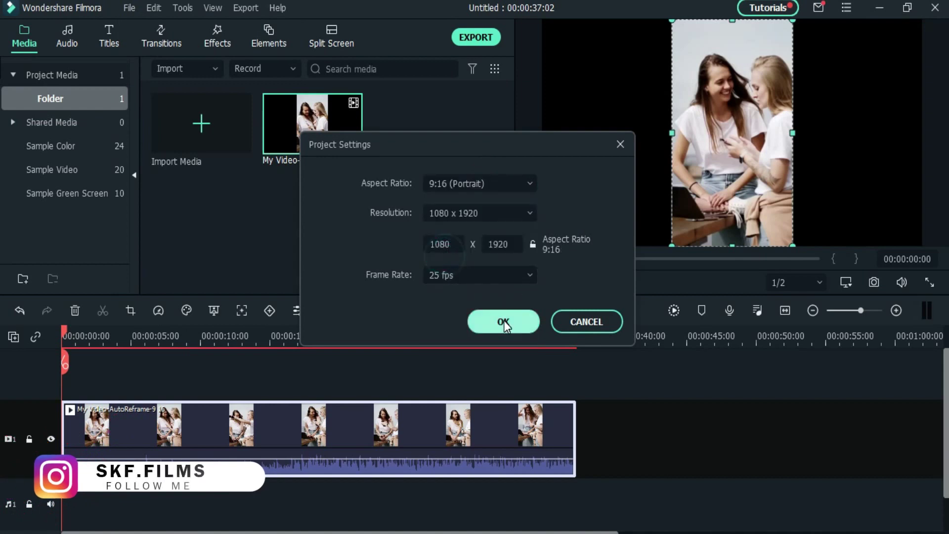
click(503, 321)
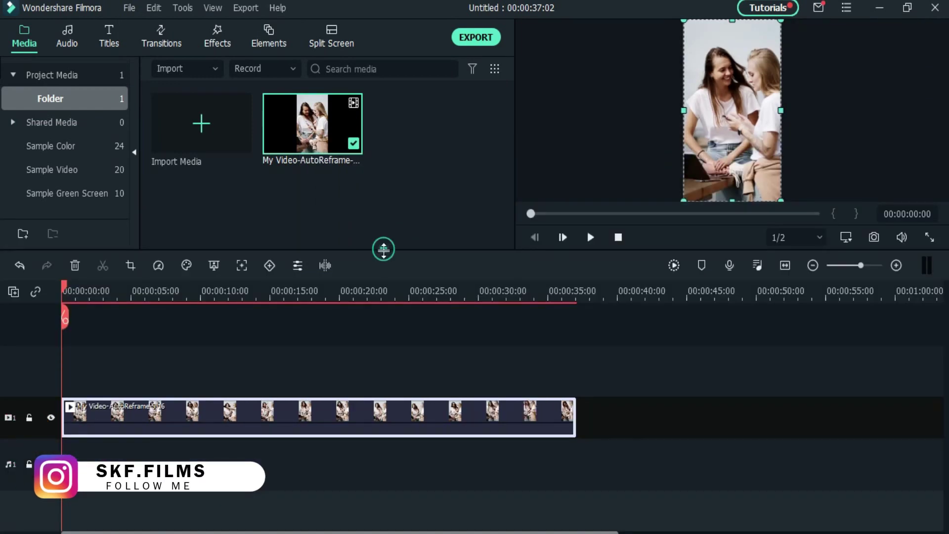
Add the downloaded Basic 1 title on the track above the video and extend it to nearly the clip's end.
drag(383, 249, 383, 255)
click(109, 37)
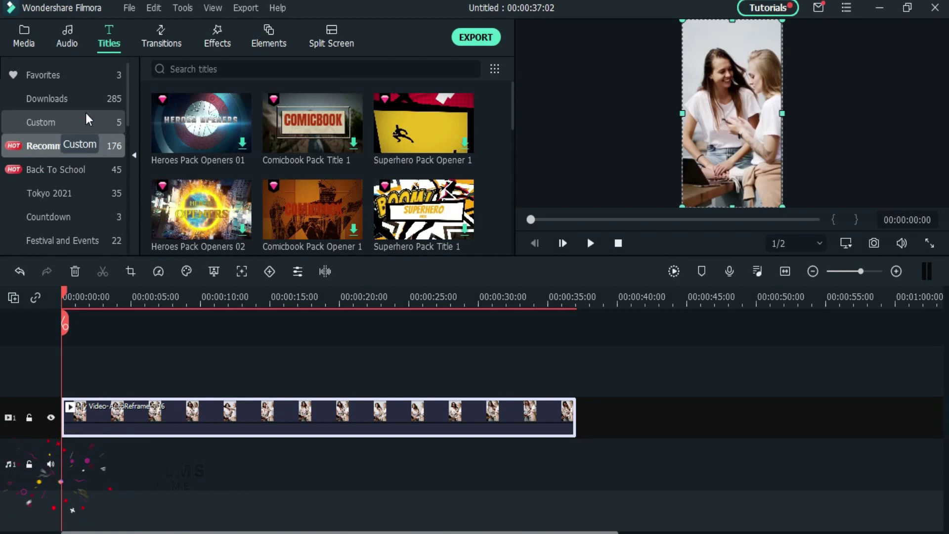
click(77, 100)
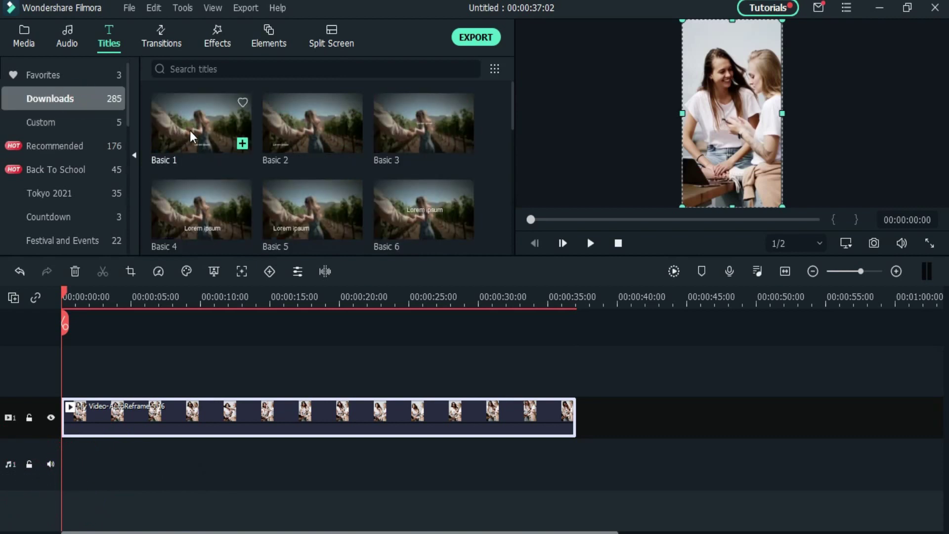
drag(191, 136, 572, 385)
In the title's advanced editor, replace the default text with a rectangle shape stretched into a wide bar across the frame.
double_click(288, 396)
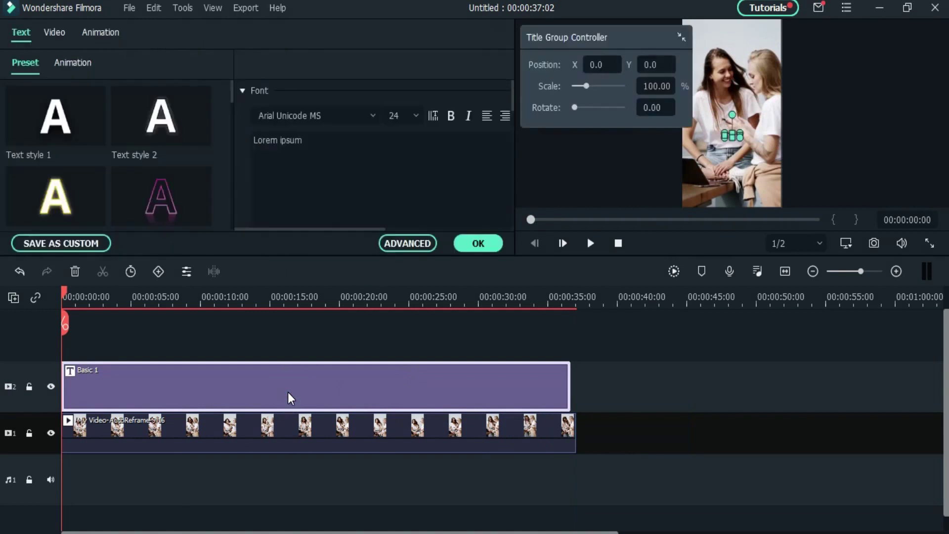
click(421, 243)
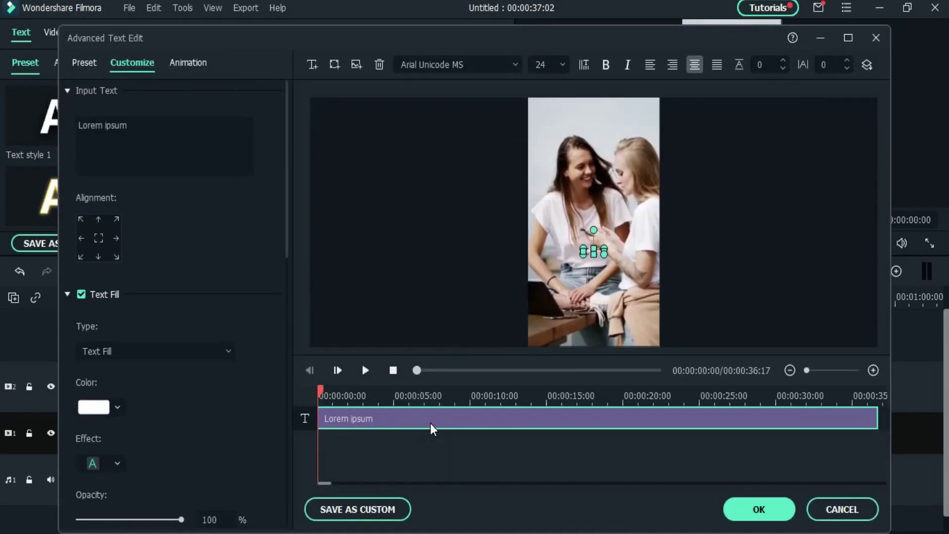
key(Delete)
click(334, 64)
click(390, 143)
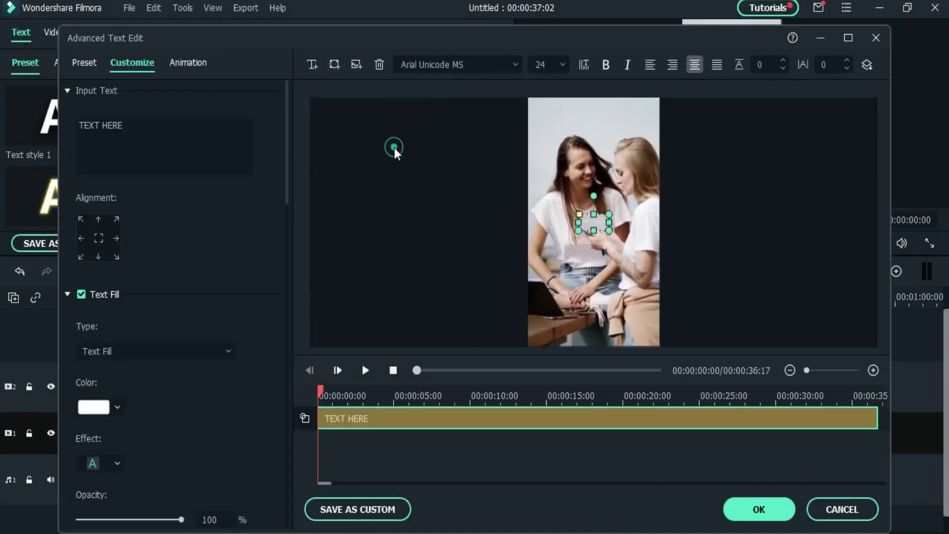
mouse_move(580, 217)
mouse_down()
mouse_move(554, 200)
mouse_move(647, 220)
mouse_move(541, 222)
mouse_move(594, 228)
mouse_move(585, 214)
mouse_up()
Change the rectangle's text to "Bangalore" and set its font size to 100.
triple_click(135, 128)
text(Bangalore)
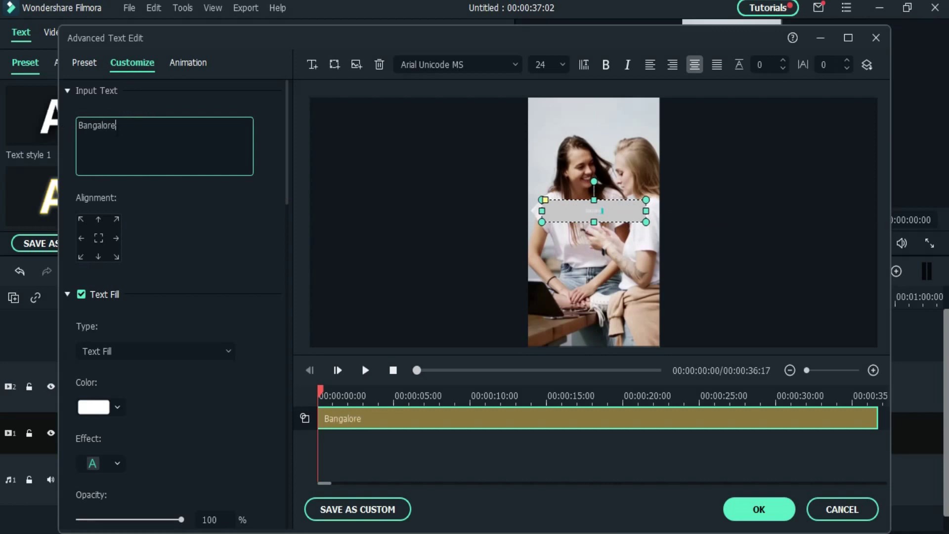
double_click(127, 125)
click(561, 65)
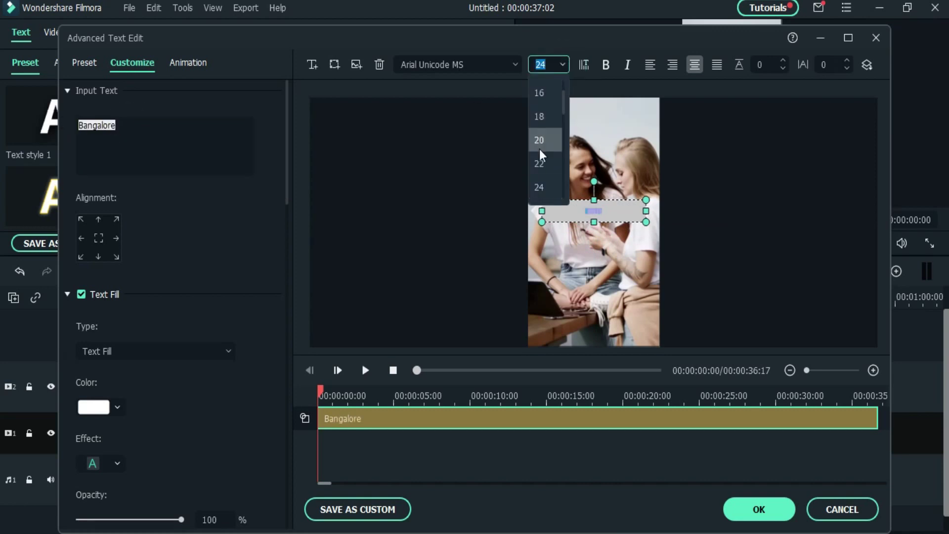
scroll(540, 152, down, 3)
click(541, 98)
click(565, 63)
scroll(542, 142, down, 2)
click(542, 142)
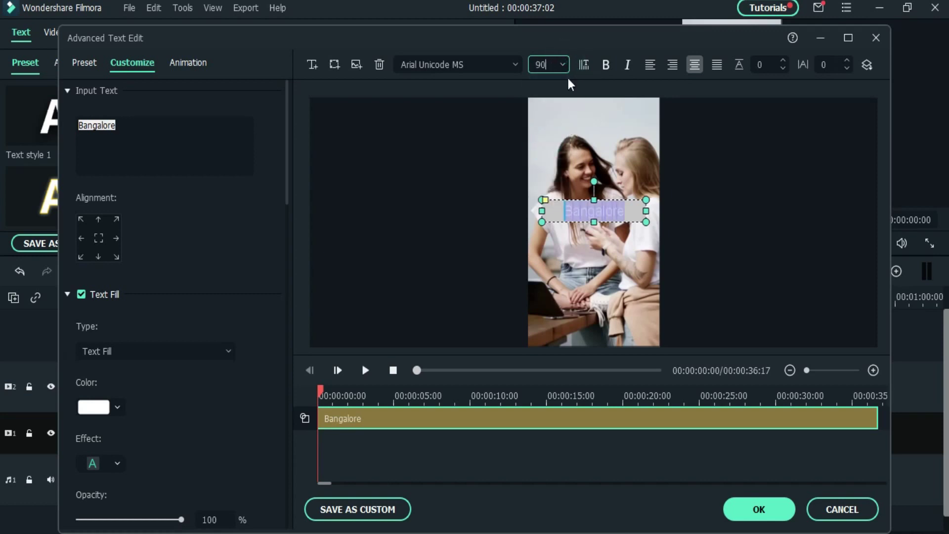
click(564, 64)
click(558, 167)
Format the "Bangalore" text in Arial Narrow with a purple fill and a character spacing of 7.
drag(563, 215, 632, 210)
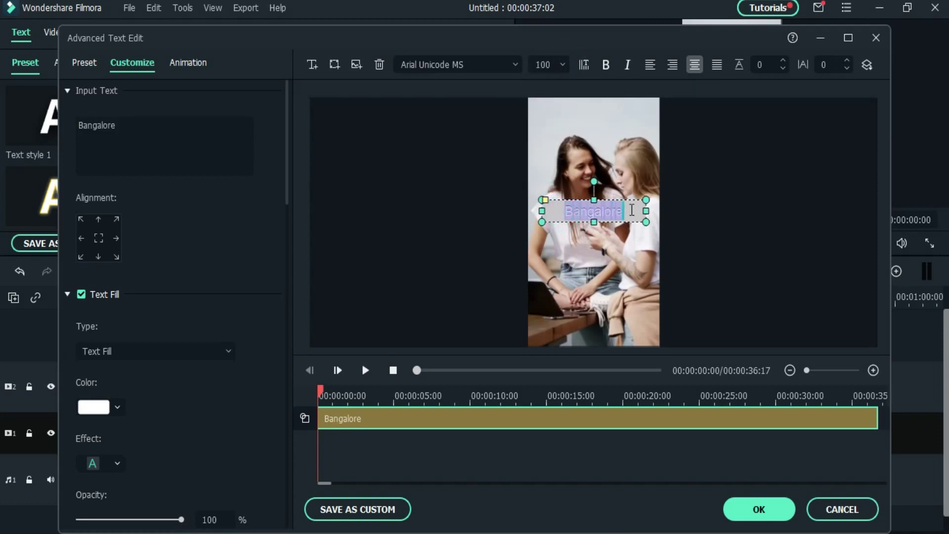
click(518, 67)
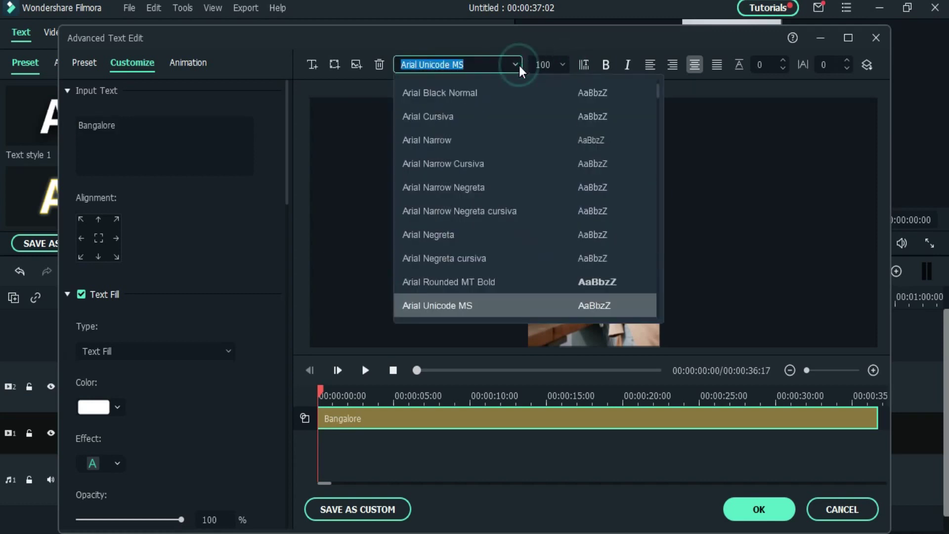
click(521, 140)
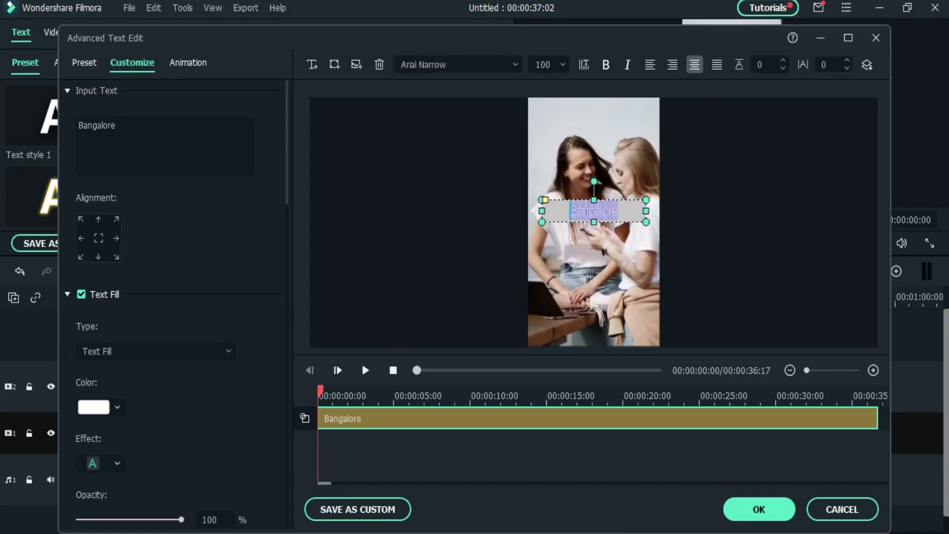
click(155, 352)
click(99, 377)
click(99, 406)
click(97, 452)
Turn off the text border and fill the rectangle shape with white (#ffffff).
scroll(97, 451, down, 10)
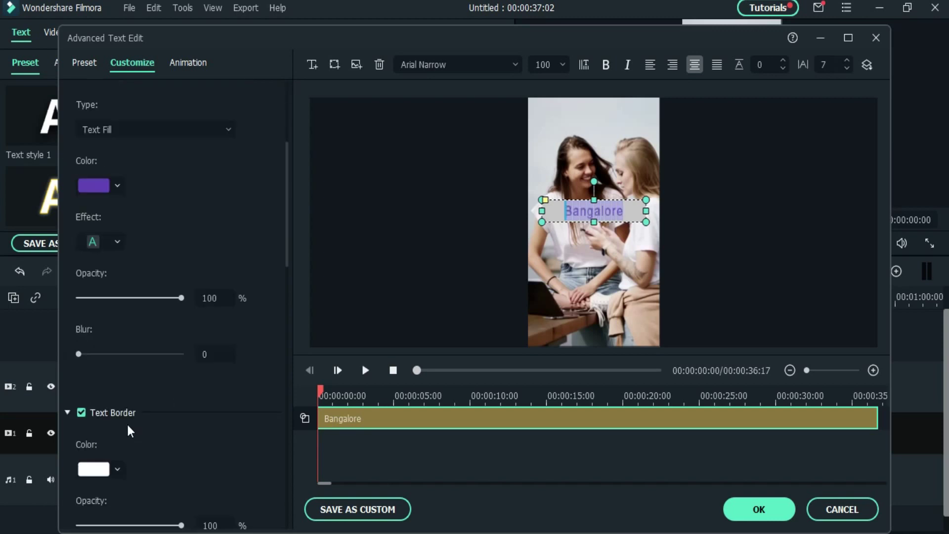
click(81, 191)
scroll(140, 366, down, 10)
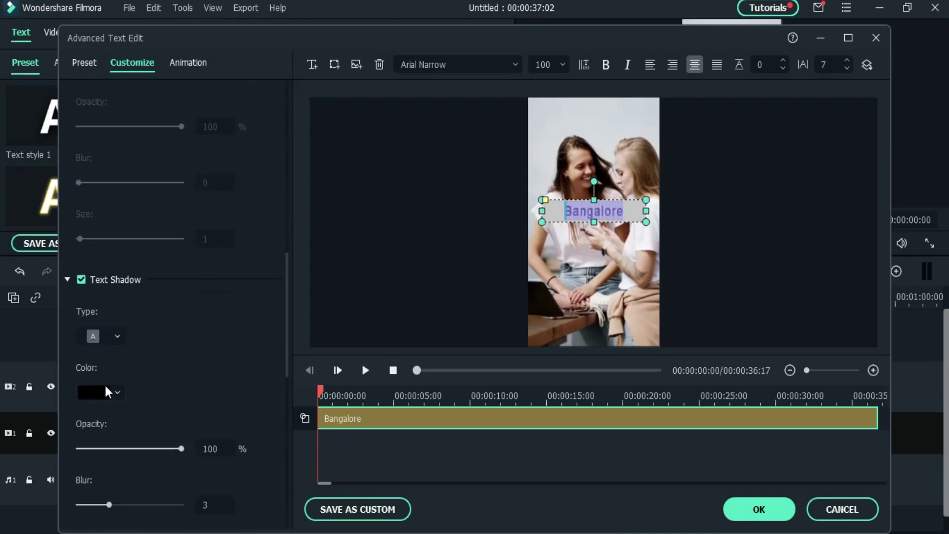
click(95, 412)
click(126, 504)
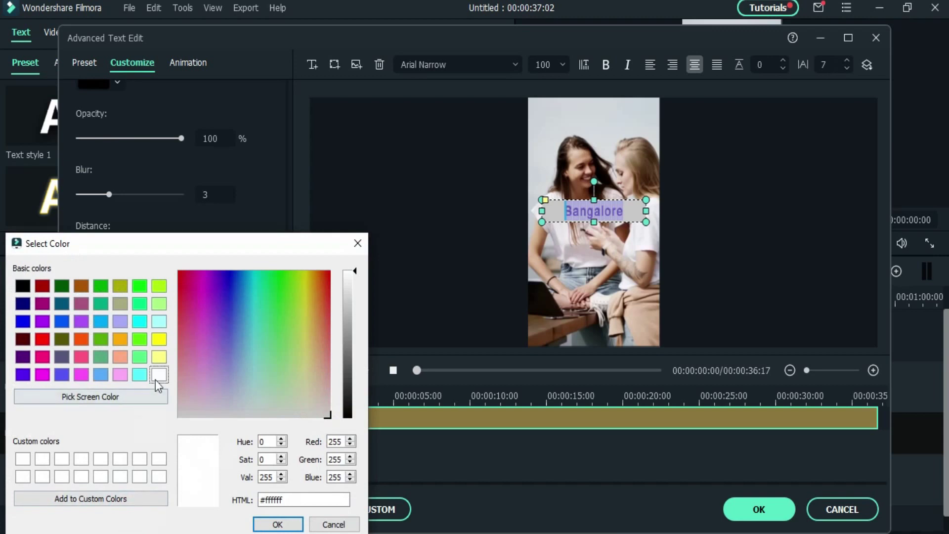
click(159, 380)
click(271, 520)
Insert leading spaces before "Bangalore" to shift the text right and leave room inside the white bar.
click(585, 236)
click(590, 213)
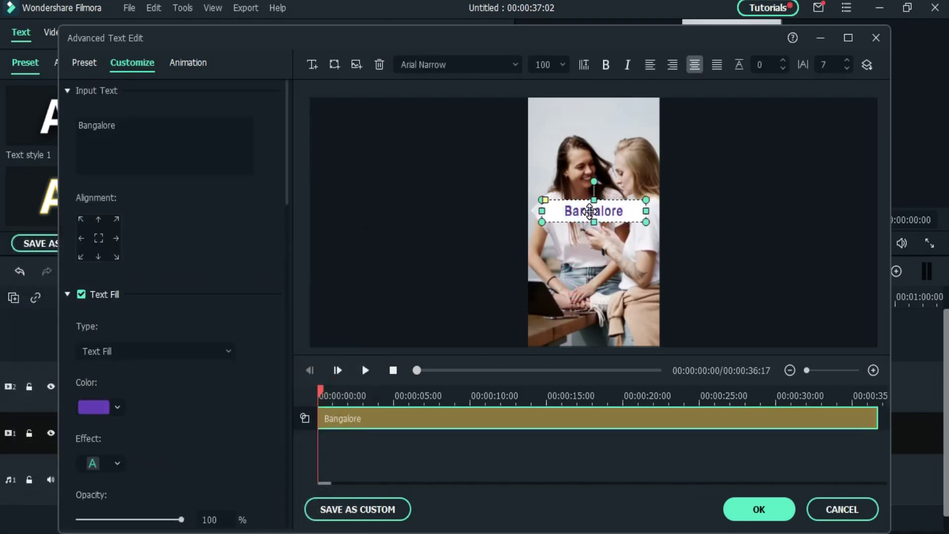
click(77, 134)
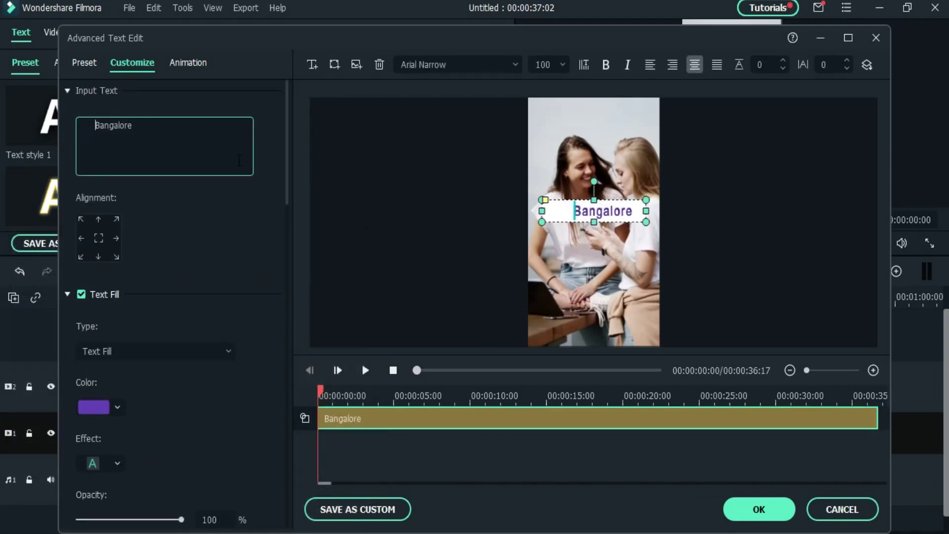
click(394, 257)
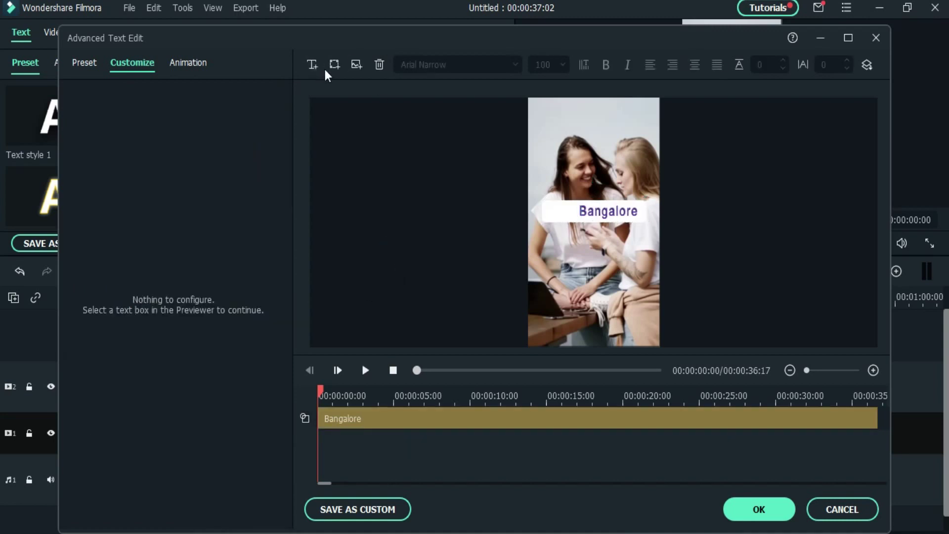
Insert the location pin PNG from the Overlay folder and place it small at the left end of the white bar.
click(357, 64)
click(233, 148)
click(530, 299)
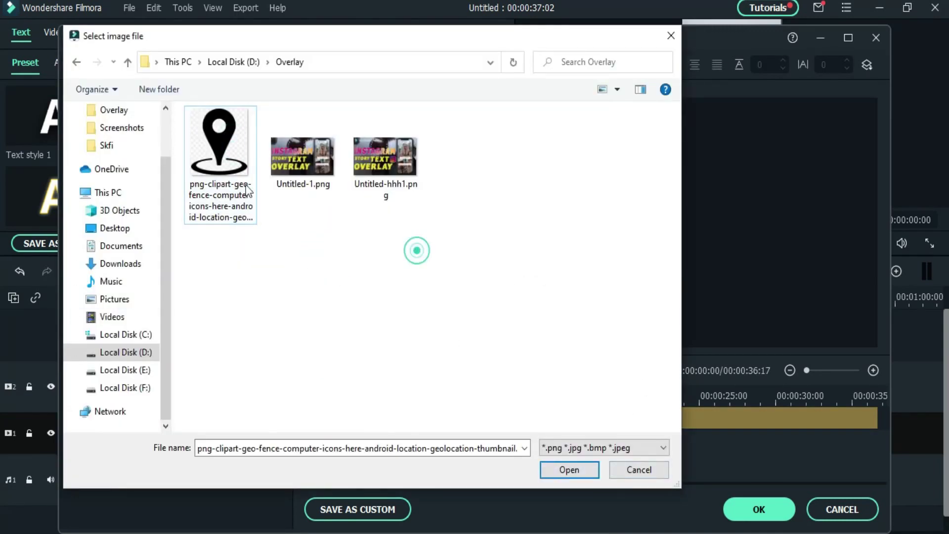
click(571, 470)
drag(627, 262, 562, 207)
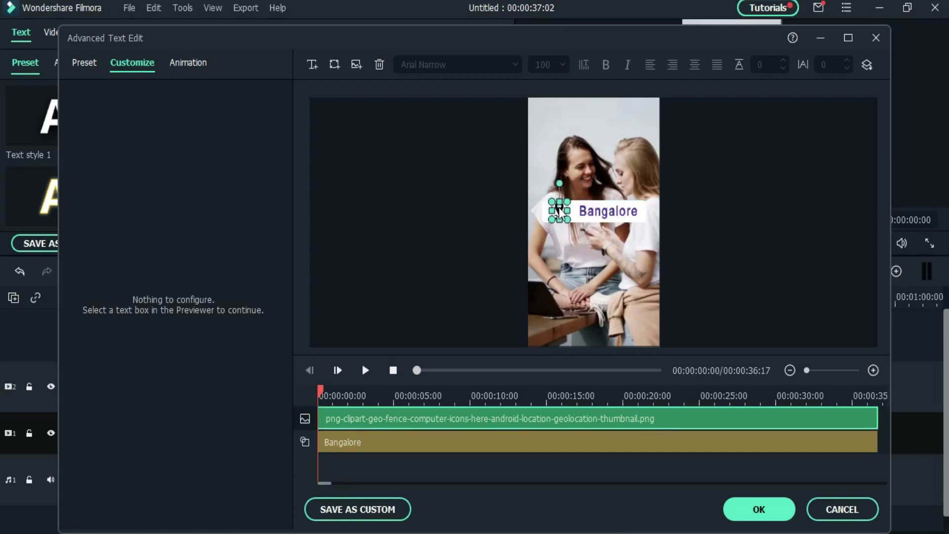
Reduce the spaces before "Bangalore" to bring it closer to the pin, set character spacing to 9, and apply the title edits.
click(588, 250)
click(604, 212)
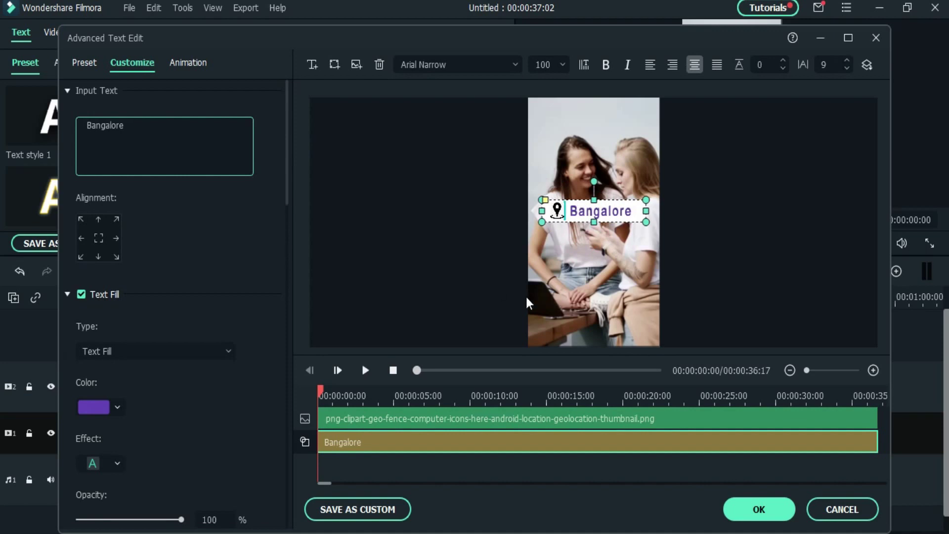
click(588, 282)
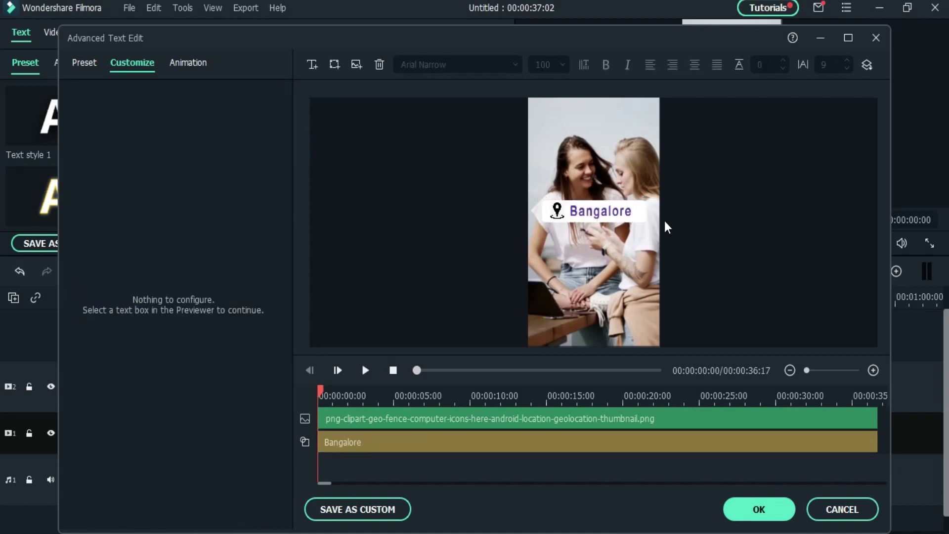
click(757, 509)
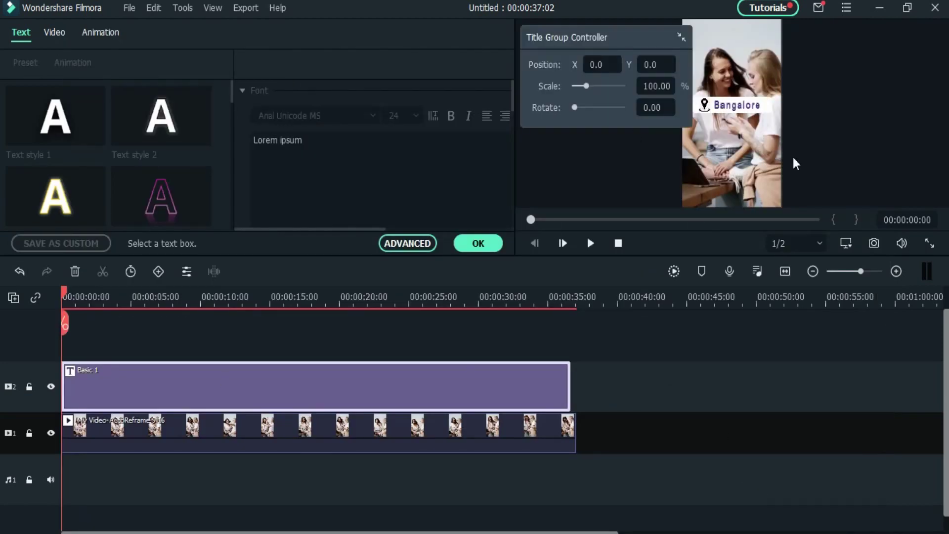
click(482, 241)
Move the Bangalore title group up by setting its Y position to 23.0.
double_click(320, 394)
drag(598, 64, 597, 65)
drag(656, 64, 668, 64)
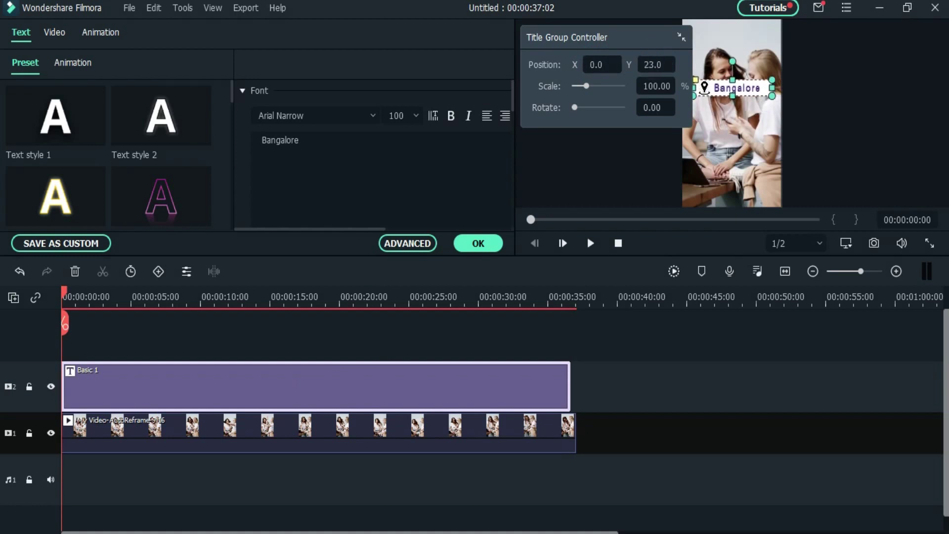
click(478, 241)
Add a second Basic 1 title on a new track above and extend it to match the first title's length.
drag(232, 139, 216, 388)
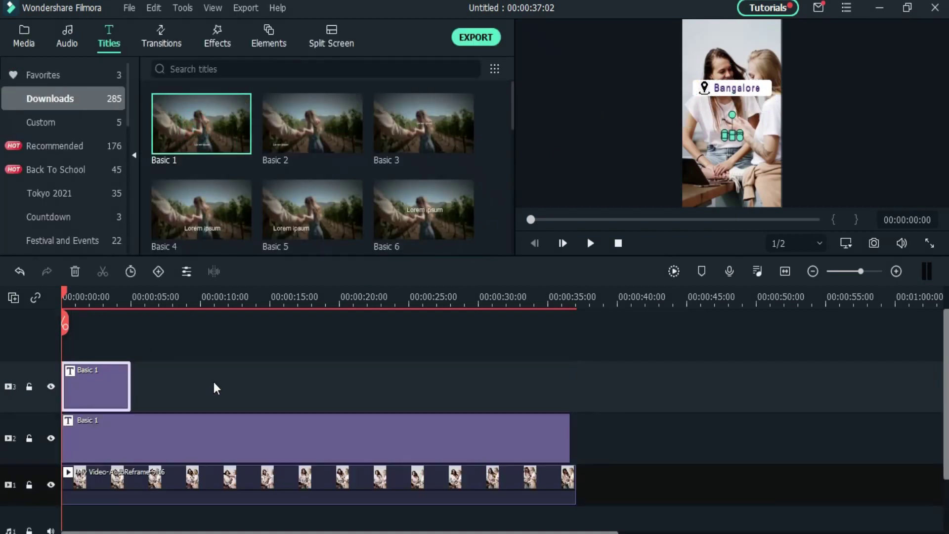
drag(131, 396, 570, 393)
Replace the second title's default text with a white rectangle stretched into a wide bar below the Bangalore label.
double_click(441, 383)
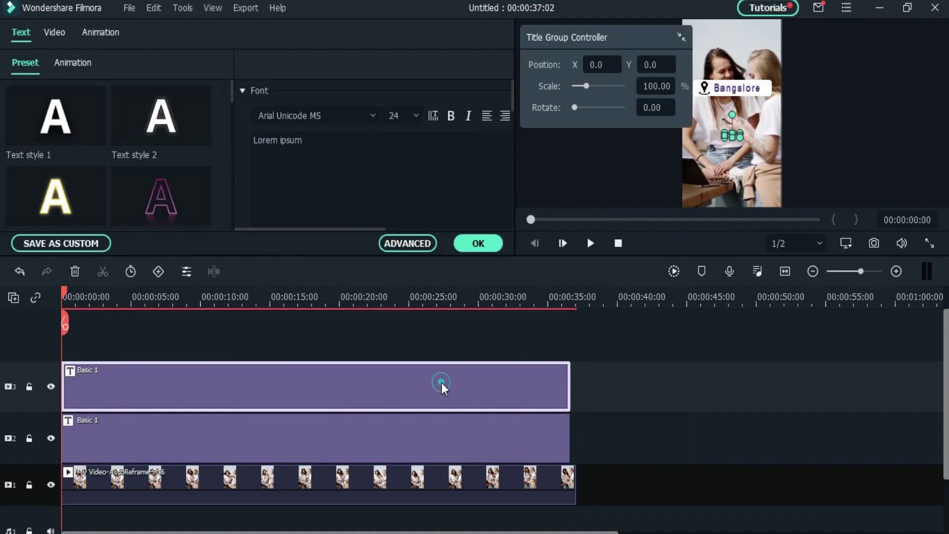
click(407, 242)
key(Delete)
click(334, 65)
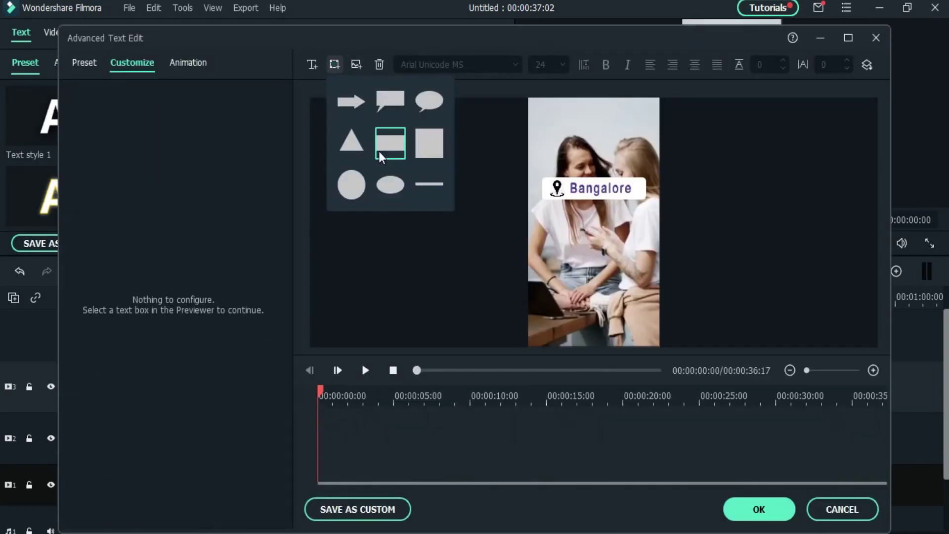
click(391, 143)
drag(578, 228, 610, 238)
double_click(607, 233)
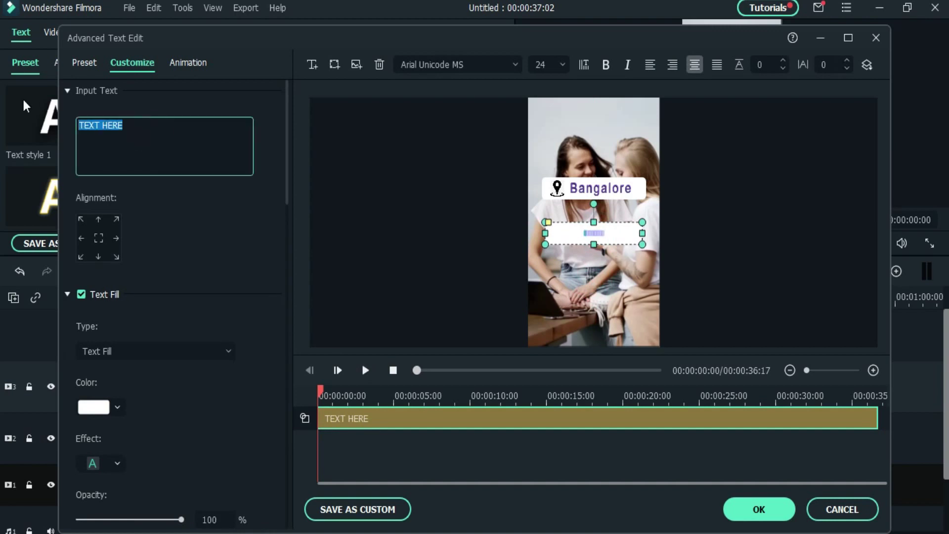
key(BackSpace)
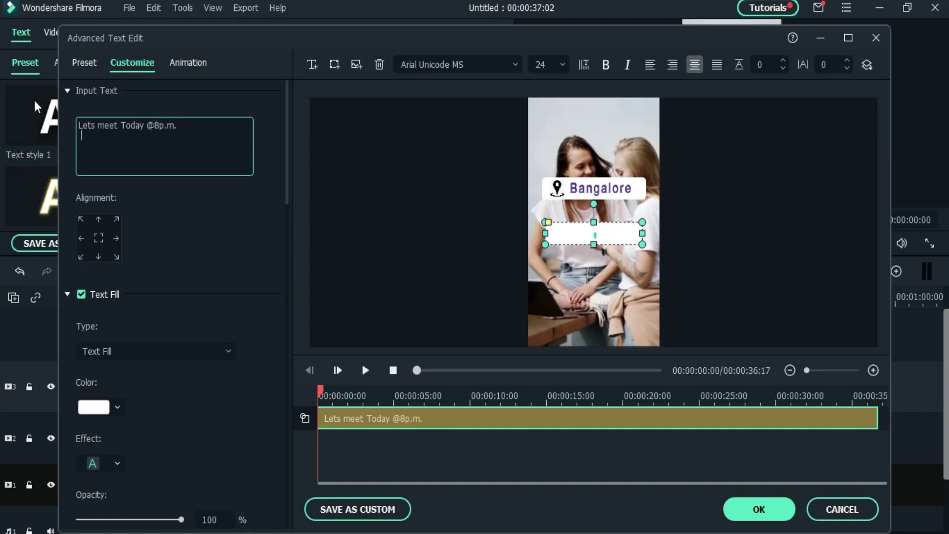
key(ctrl+a)
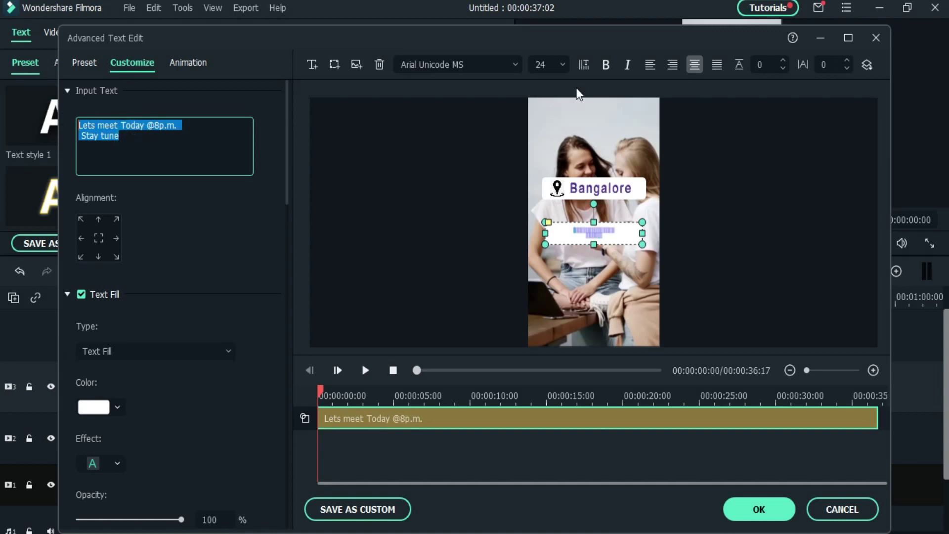
Try left and justified alignment on the message text in the white box.
click(695, 64)
click(670, 65)
click(695, 65)
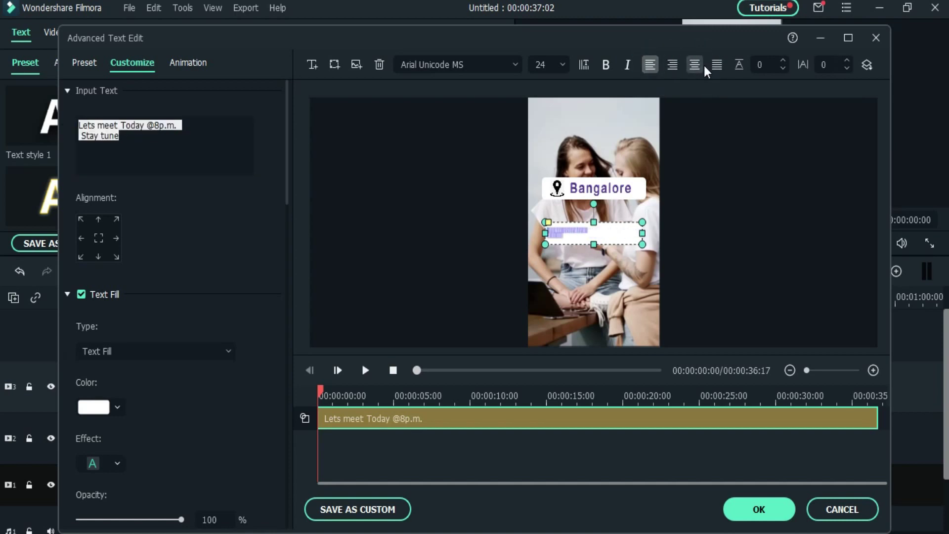
click(717, 64)
click(135, 138)
key(ctrl+a)
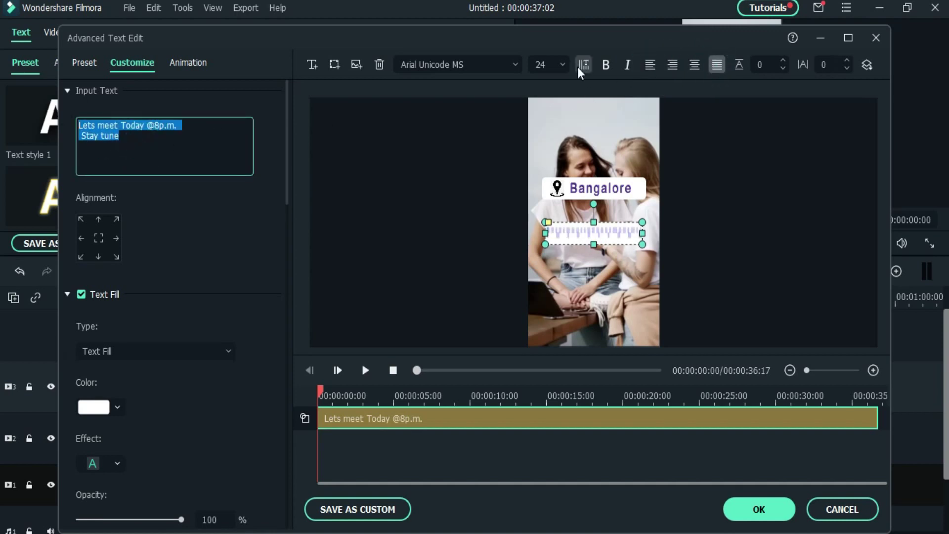
Set the message text's font size to 72 and shift its white box slightly upward.
click(549, 64)
click(546, 117)
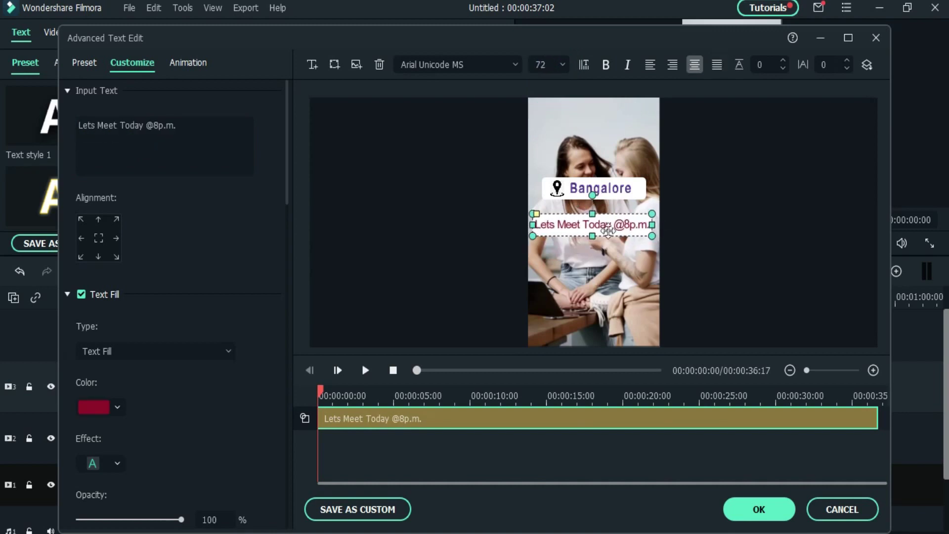
drag(608, 231, 608, 229)
click(591, 274)
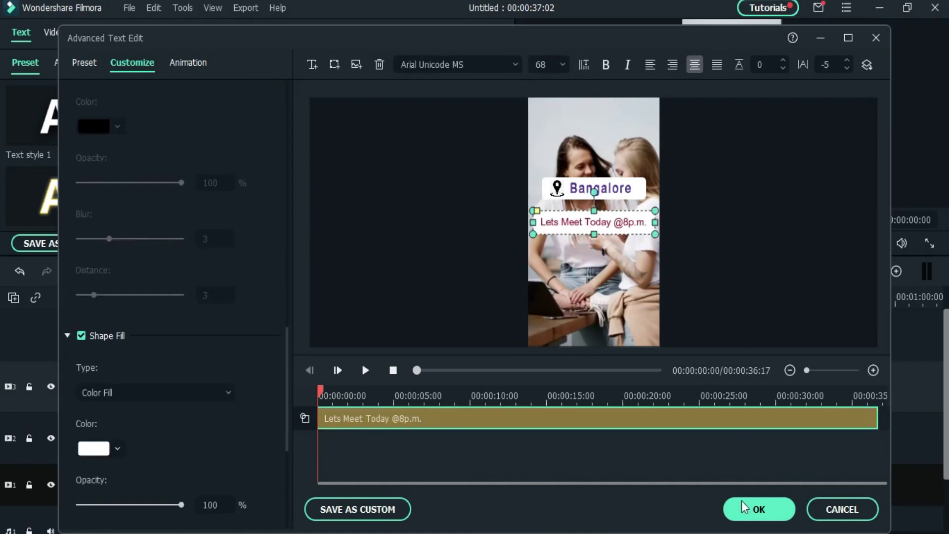
click(622, 286)
click(592, 225)
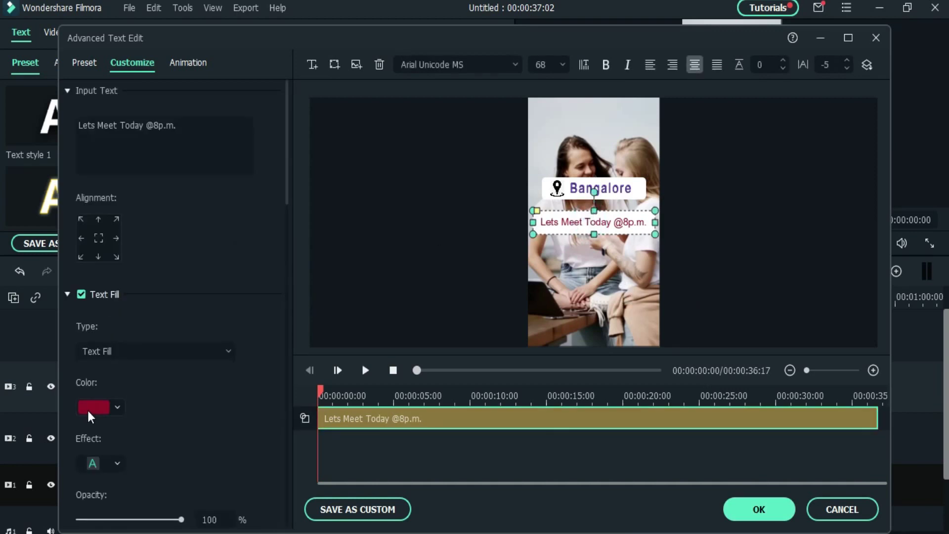
click(117, 407)
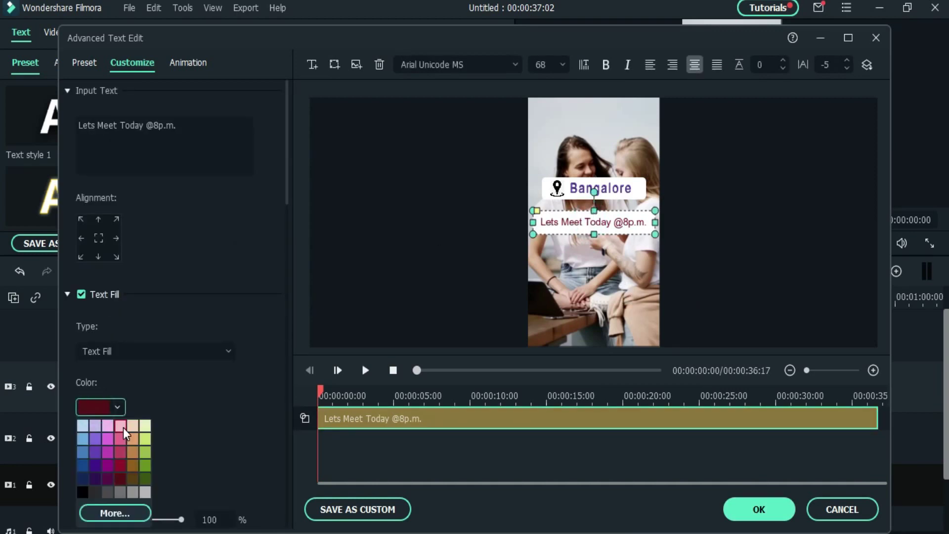
click(111, 512)
click(42, 339)
click(277, 524)
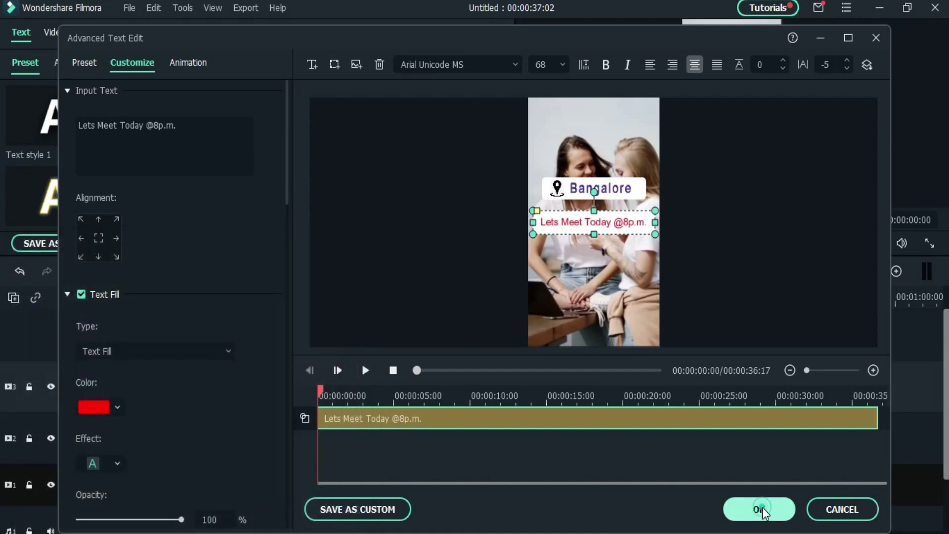
click(758, 509)
click(480, 245)
Add a third Basic 1 title on a new track above, extend it to match the others, and open its advanced text editor.
drag(181, 130, 66, 352)
drag(131, 388, 570, 389)
double_click(414, 395)
click(407, 243)
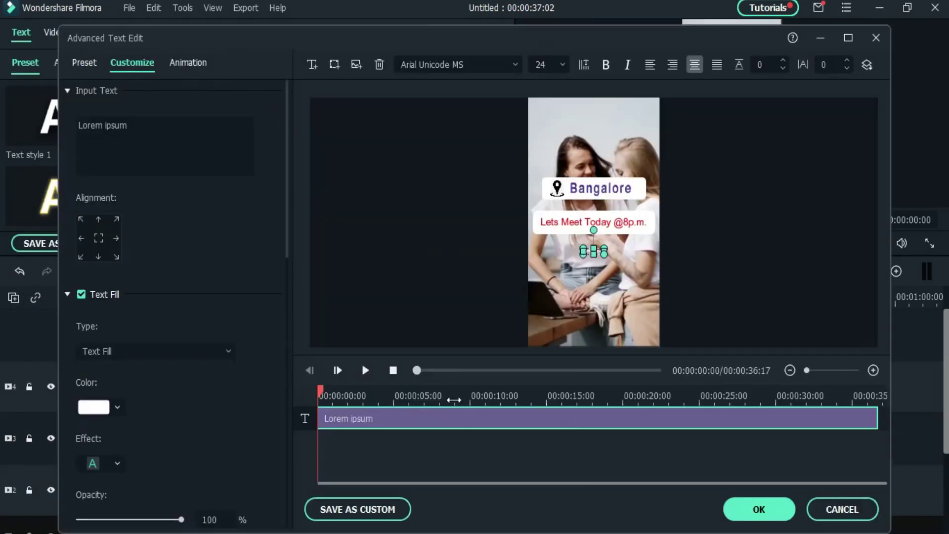
Replace the default text with a white rectangle below the message, containing the creator's name as a hashtag at font size 100.
drag(610, 217, 554, 263)
drag(125, 125, 75, 125)
text(#)
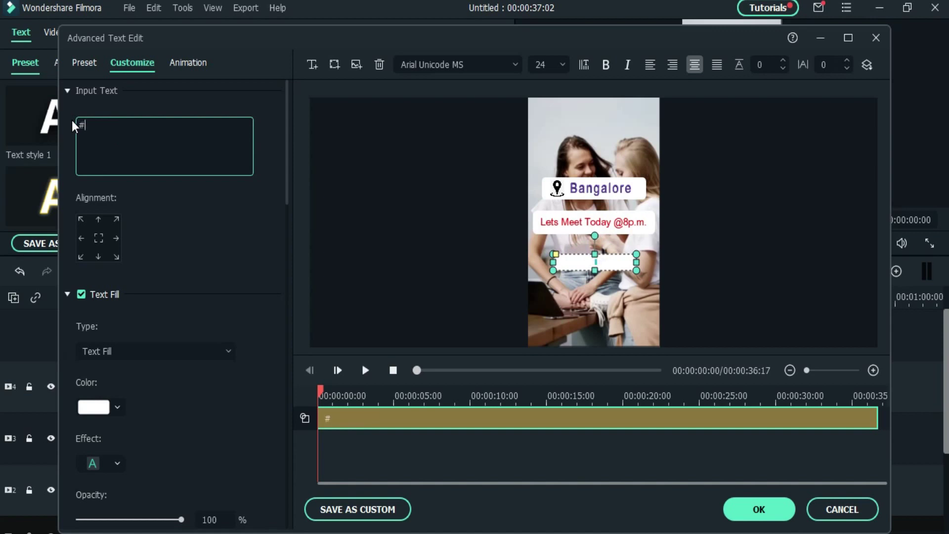
text(Sikanderkumar)
key(ctrl+a)
click(549, 64)
click(553, 118)
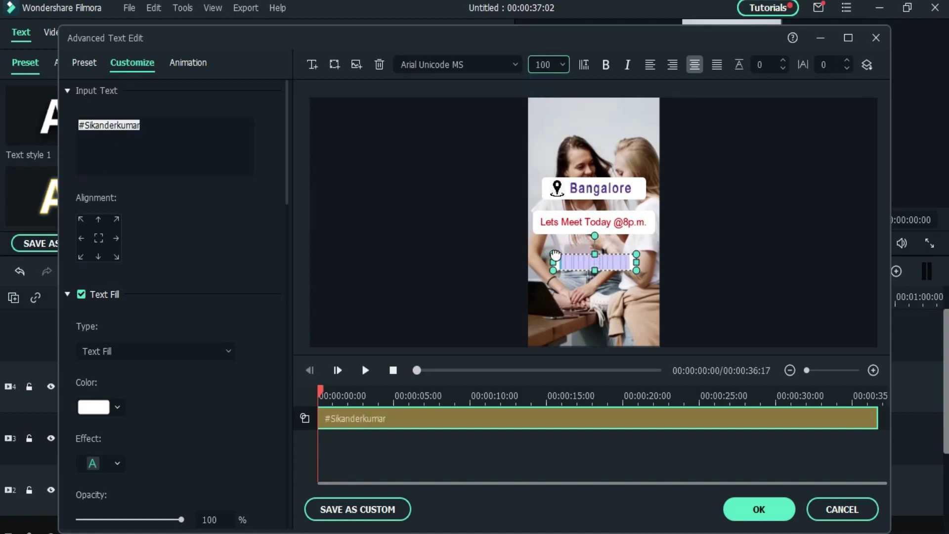
Give the hashtag text a gradient fill running from dark crimson to pink.
scroll(149, 296, down, 6)
scroll(149, 247, up, 2)
click(94, 234)
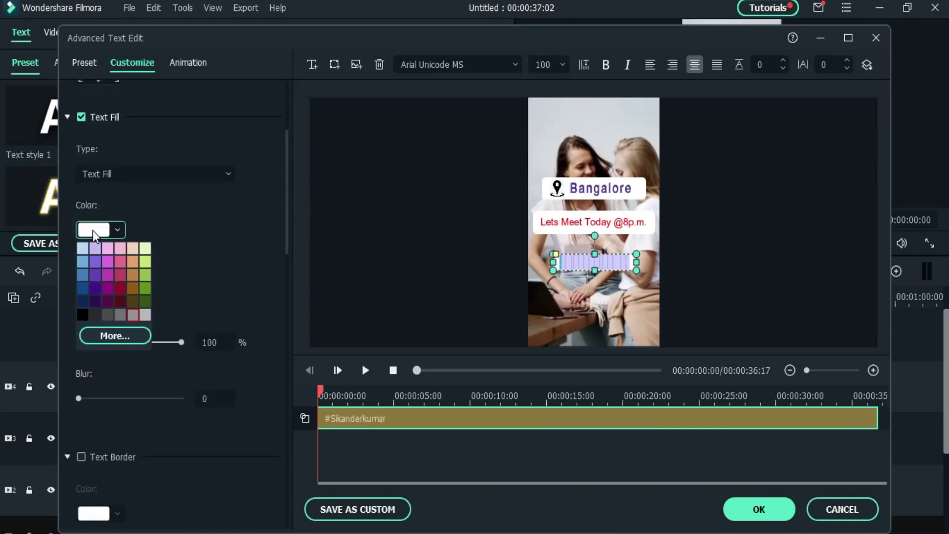
click(123, 292)
click(168, 174)
click(105, 224)
click(99, 230)
click(123, 292)
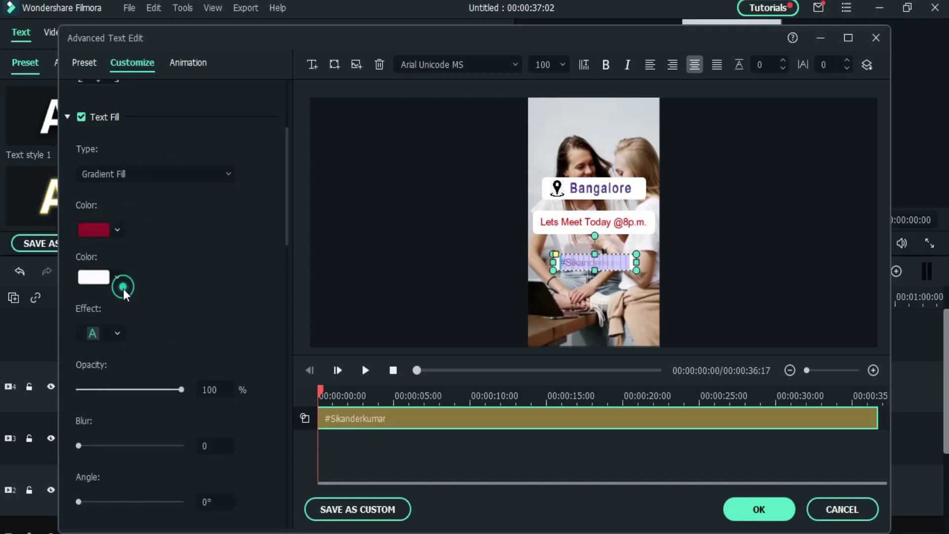
click(118, 275)
click(123, 307)
click(585, 303)
click(598, 262)
scroll(141, 416, down, 6)
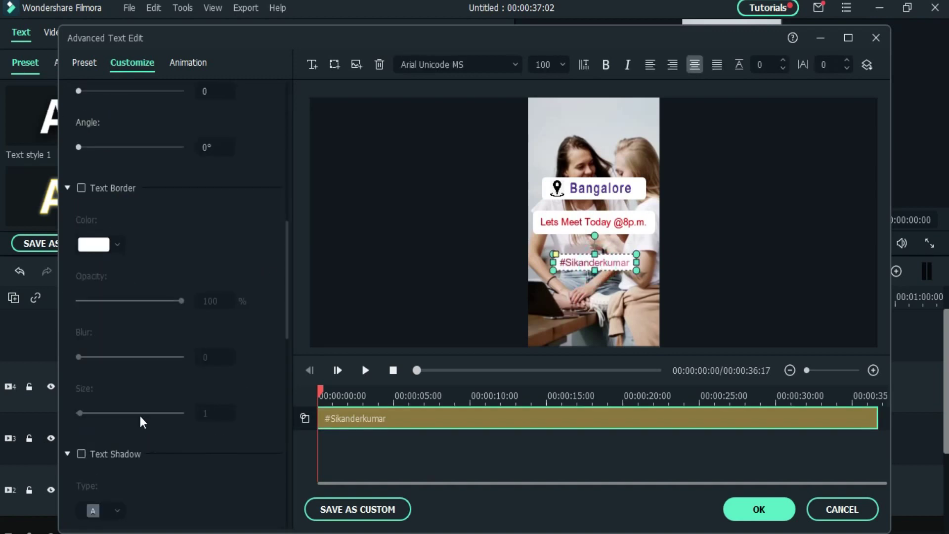
scroll(142, 421, down, 5)
Set the Bangalore text's font size to 90 and apply the title edits.
click(600, 188)
click(549, 65)
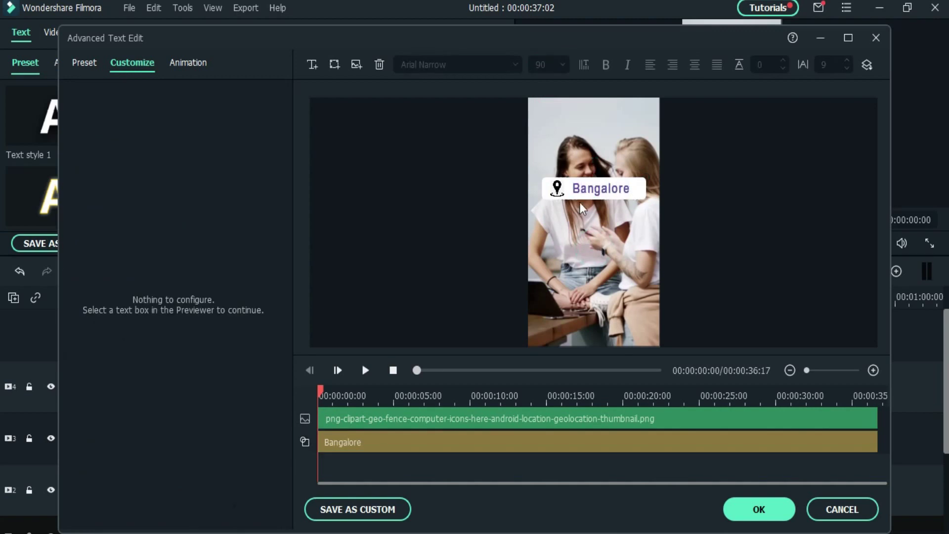
click(581, 207)
click(640, 237)
click(759, 509)
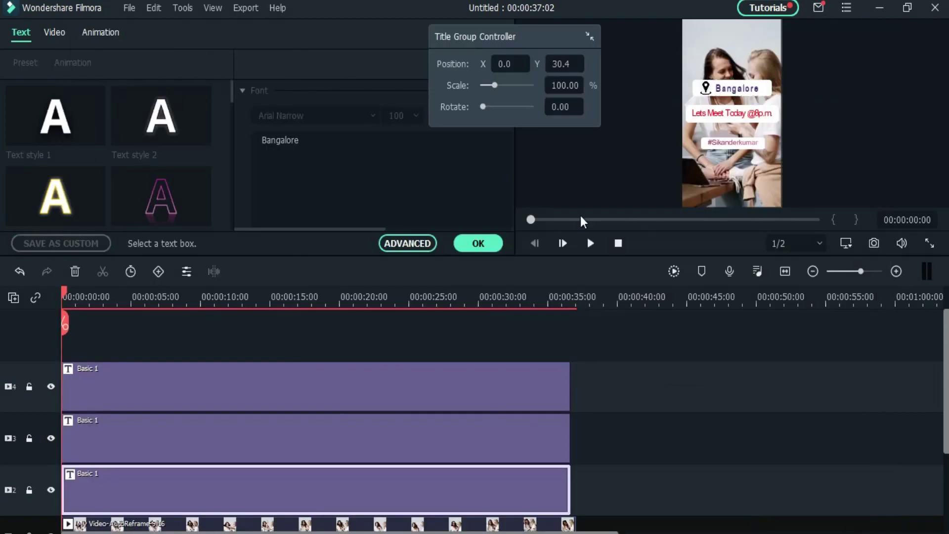
click(478, 243)
Hide the two upper title tracks and add an animation keyframe at the start of the Bangalore title.
scroll(46, 391, down, 3)
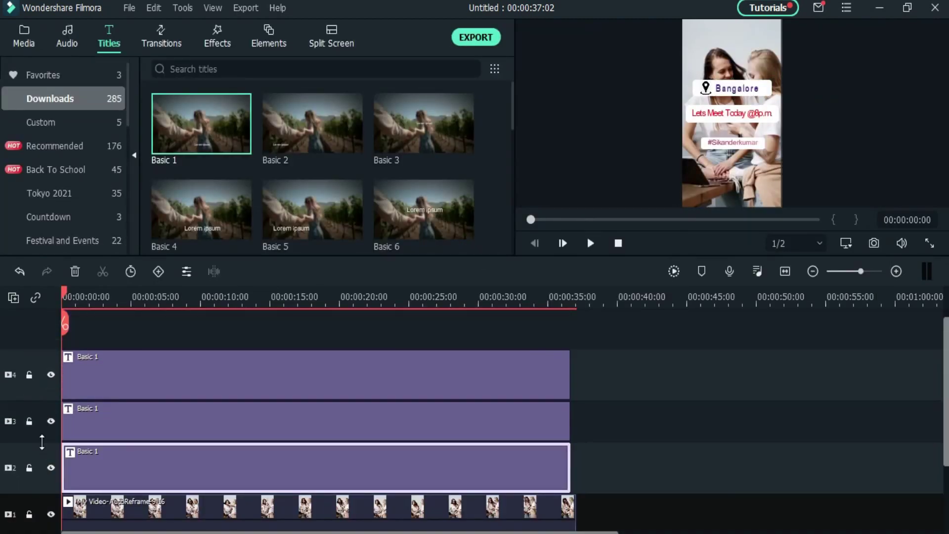
scroll(49, 410, up, 1)
click(47, 390)
click(50, 409)
click(51, 367)
click(158, 271)
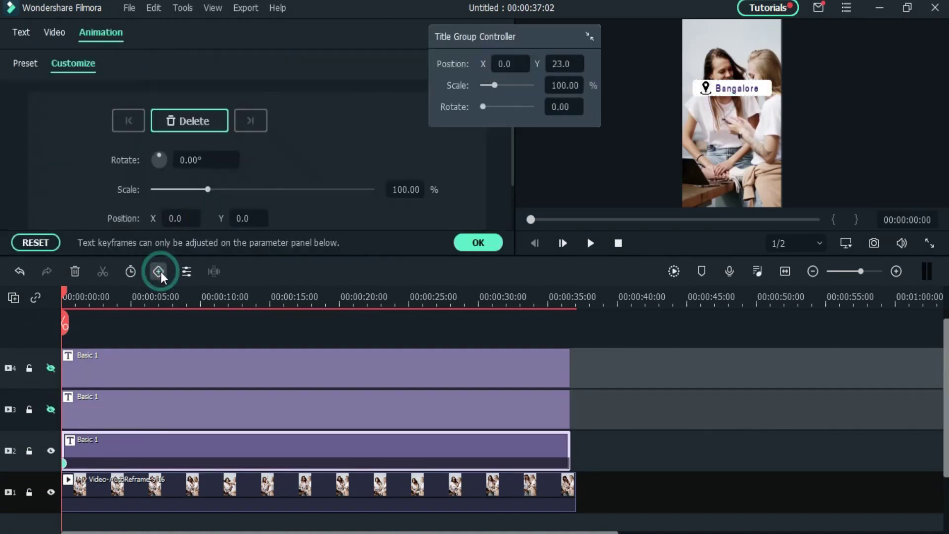
Move the Bangalore title's middle and last keyframes earlier to speed up its slide-in, previewing the result.
drag(65, 299, 100, 301)
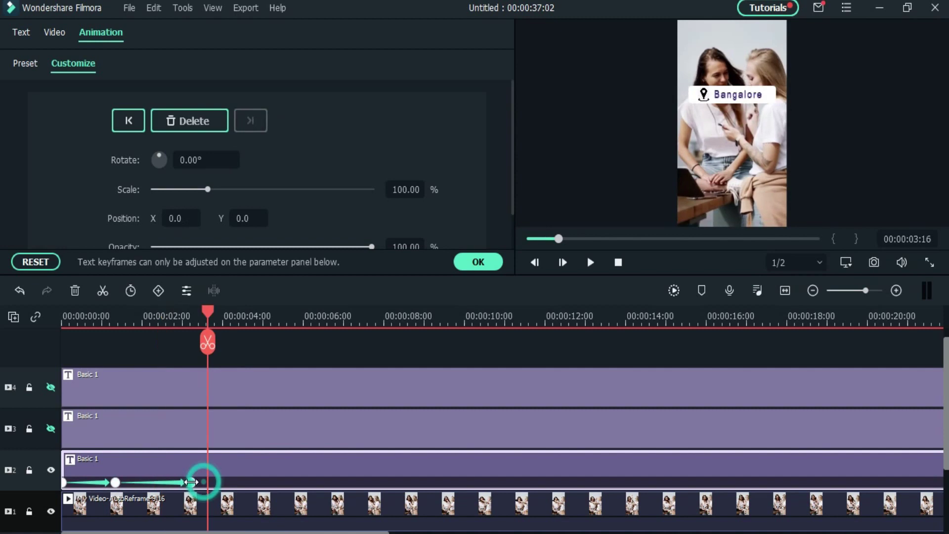
click(590, 262)
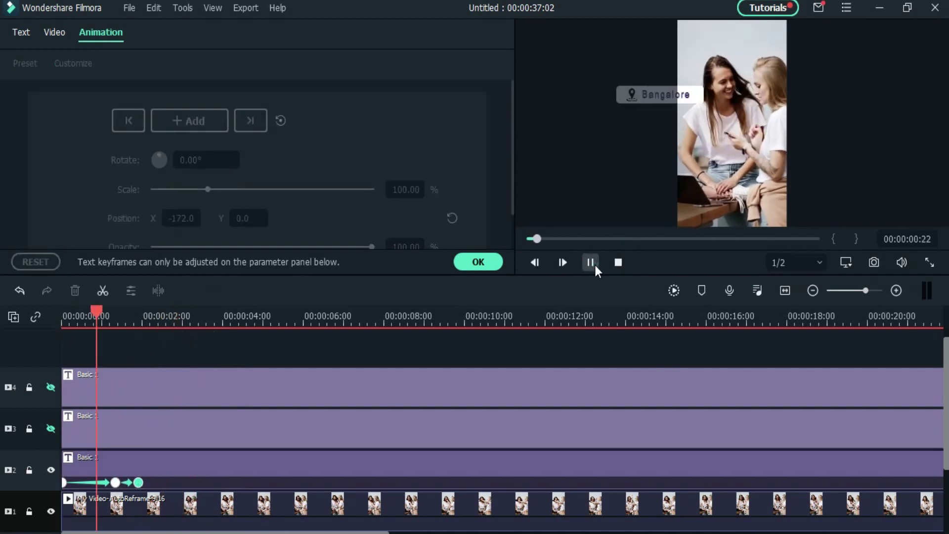
click(591, 262)
drag(115, 482, 92, 483)
click(591, 262)
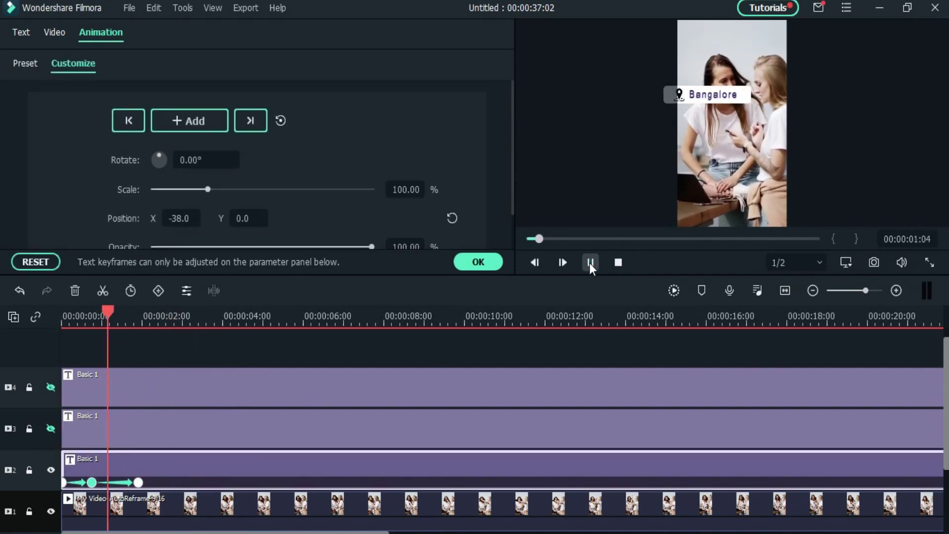
click(112, 482)
click(618, 262)
click(591, 262)
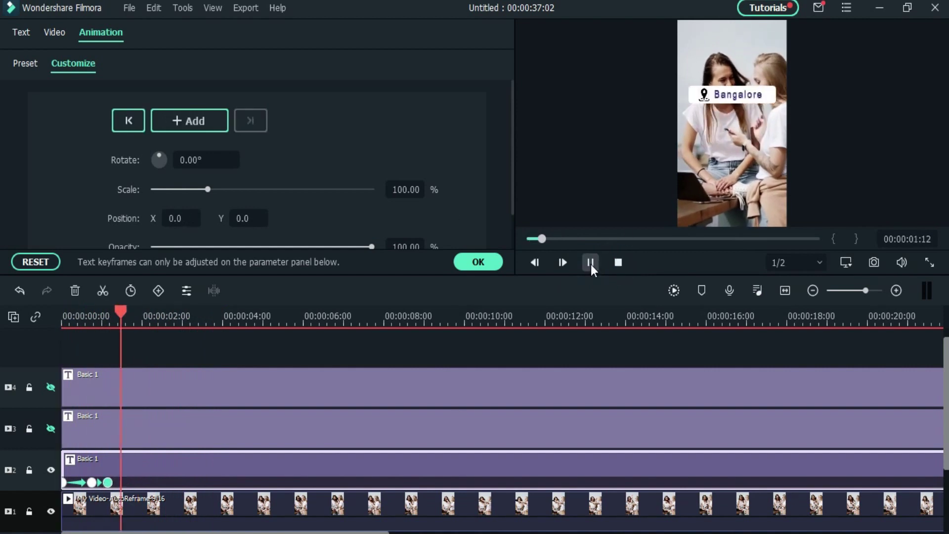
Tighten the Bangalore slide-in with keyframes at about 00:00:00:14 and 00:00:00:21, and preview it from the start.
drag(92, 482, 83, 483)
drag(107, 483, 95, 484)
drag(109, 310, 61, 312)
click(590, 262)
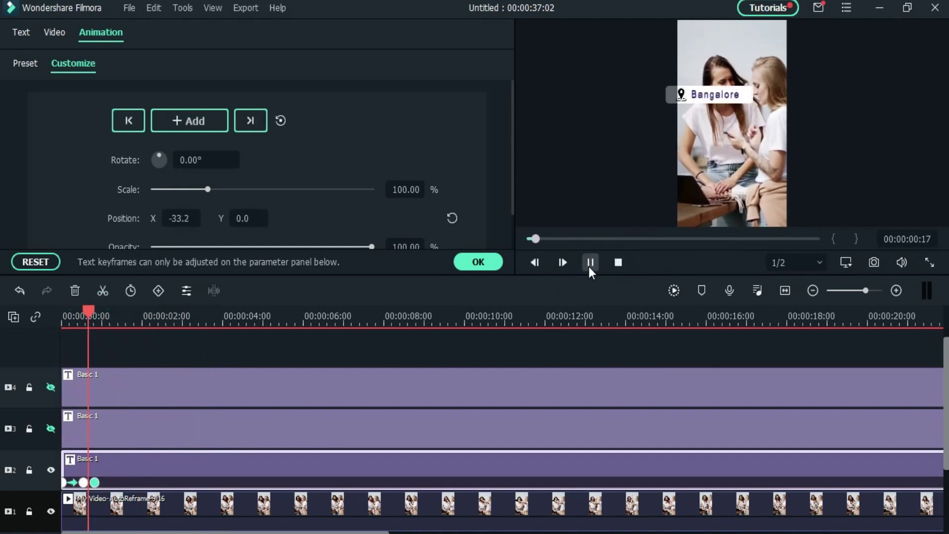
click(83, 482)
click(591, 262)
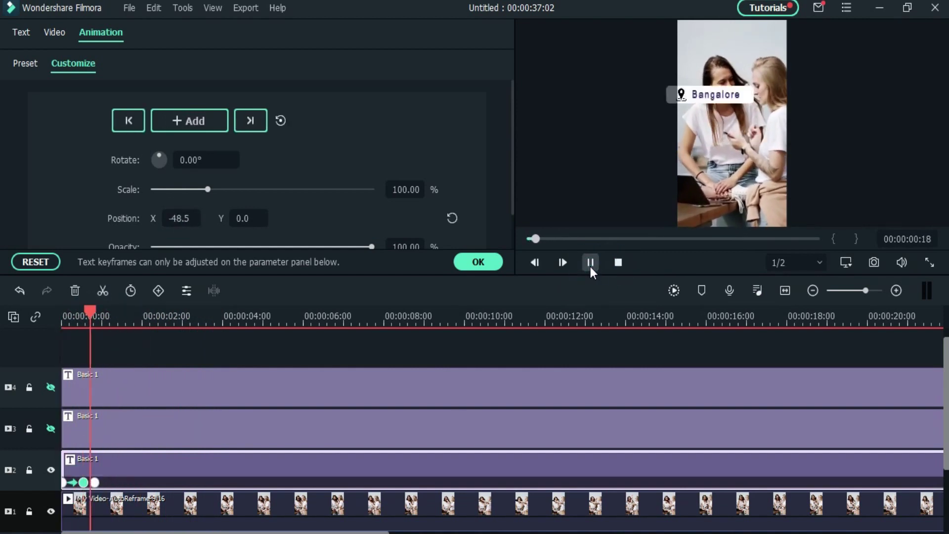
Add keyframes to the message title at about 00:00:00:14 and 00:00:00:21.
scroll(453, 497, down, 2)
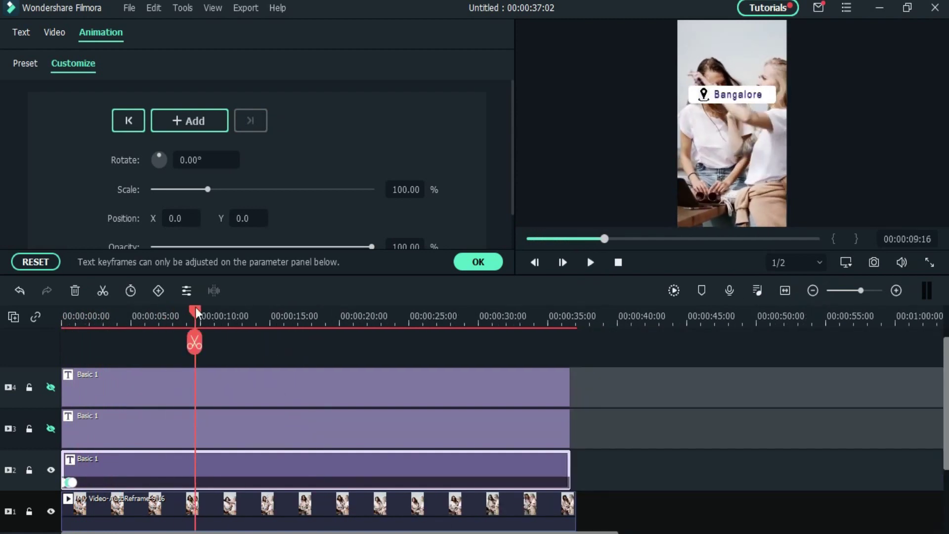
drag(196, 313, 75, 313)
drag(74, 322, 97, 311)
click(196, 123)
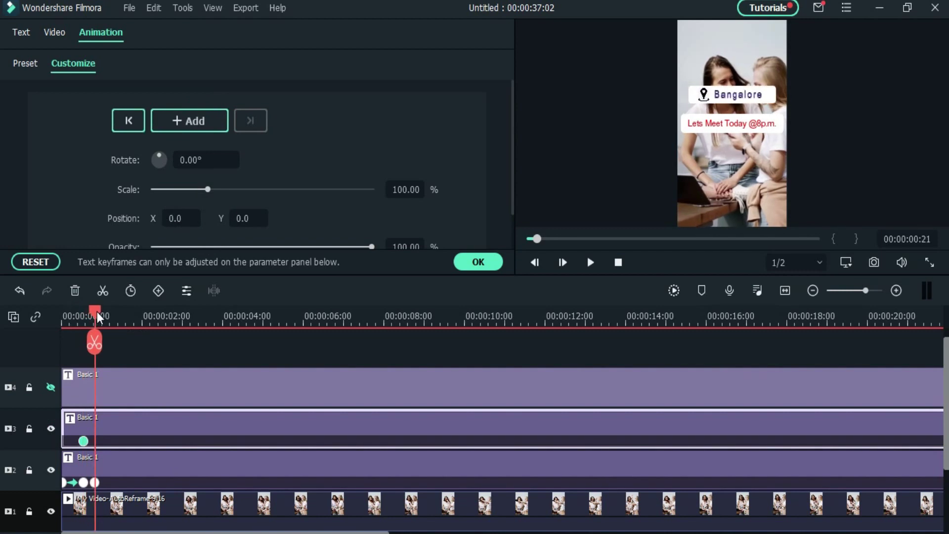
click(194, 127)
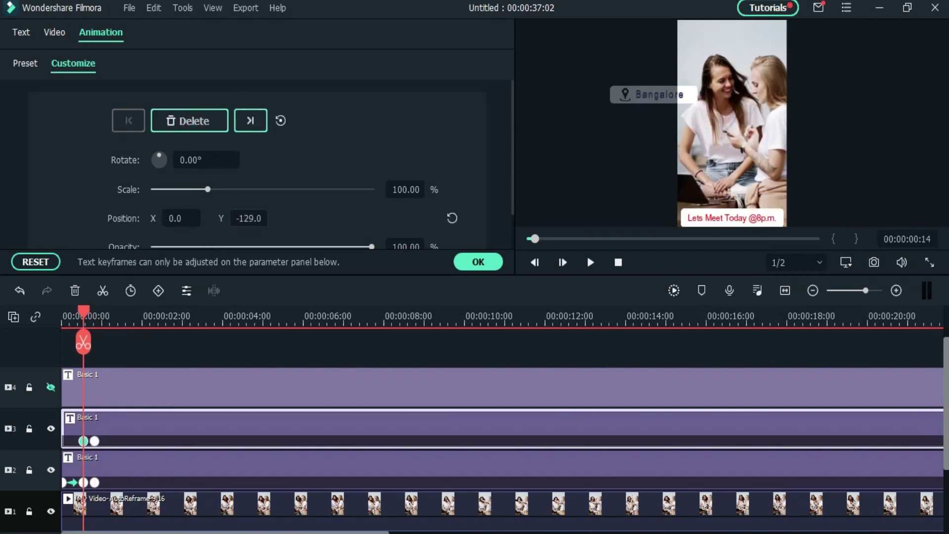
Make the message title slide in from X 168.0, move its last keyframe slightly later, and preview the animation.
drag(83, 312, 140, 341)
drag(94, 440, 99, 441)
click(85, 440)
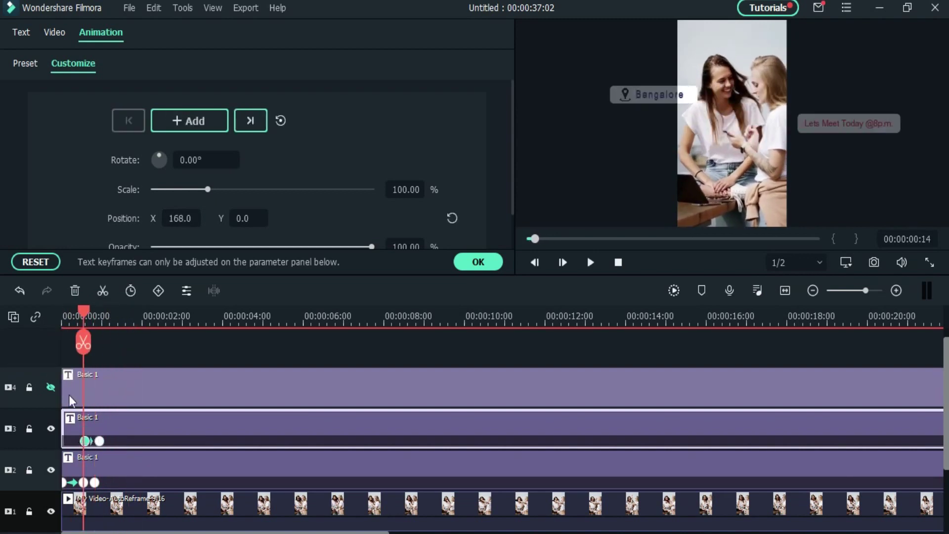
drag(85, 314, 27, 325)
key(space)
key(space)
Show the hashtag title's track again and add slide-in keyframes to it around the one-second mark.
drag(163, 314, 113, 312)
click(51, 387)
click(188, 395)
click(185, 120)
click(897, 290)
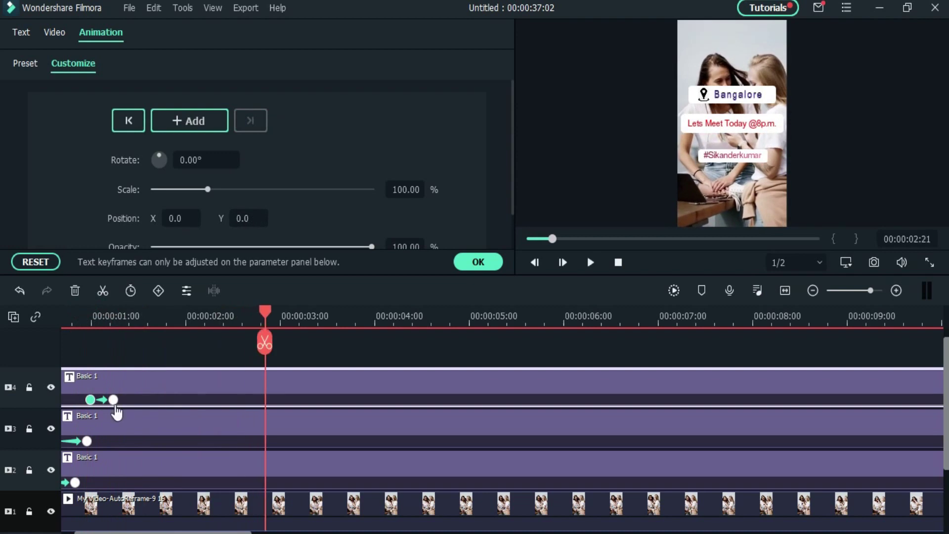
click(113, 400)
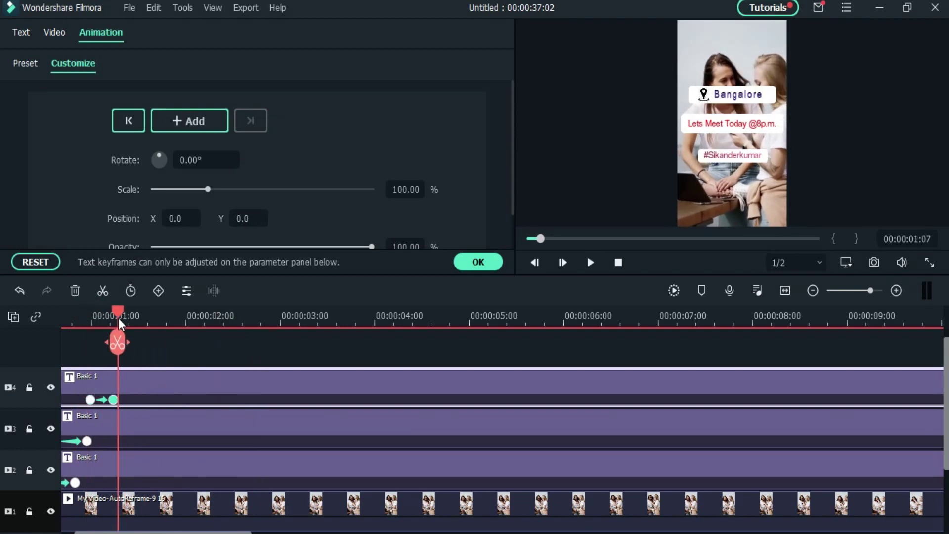
Reset the hashtag title's position for its end keyframe and preview all three title animations from the start.
drag(120, 324, 1, 333)
click(452, 218)
key(space)
key(space)
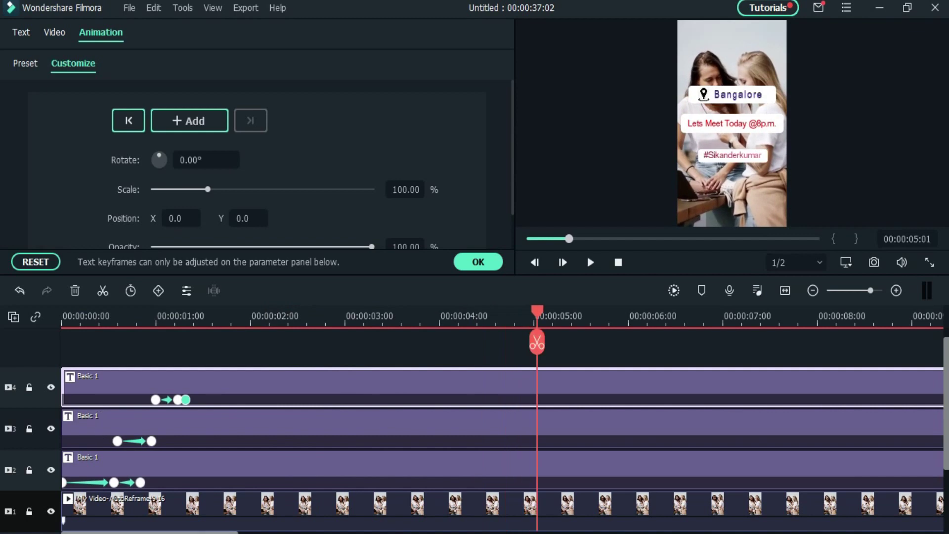
Set the hashtag title's Y position to 9.0 at its last keyframe and preview the animation.
click(812, 290)
click(813, 291)
drag(129, 311, 106, 335)
click(82, 399)
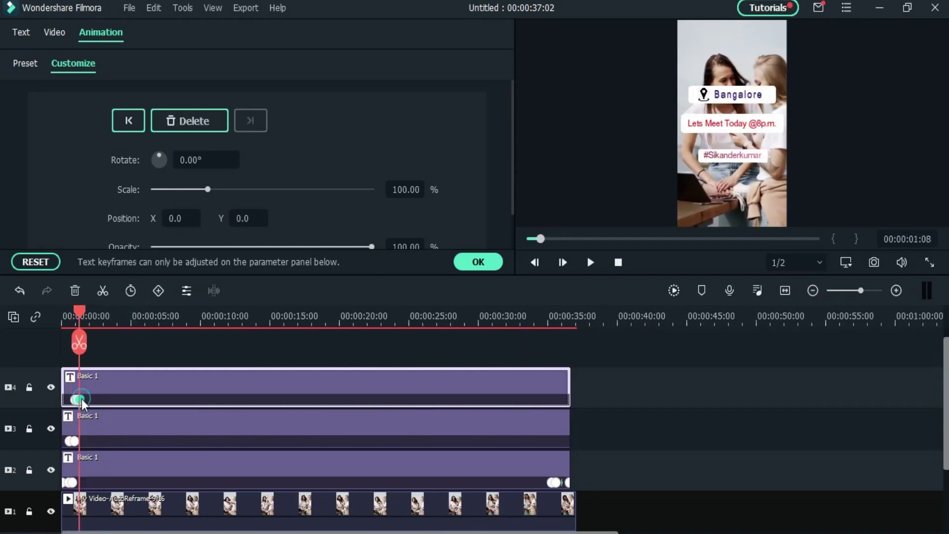
key(space)
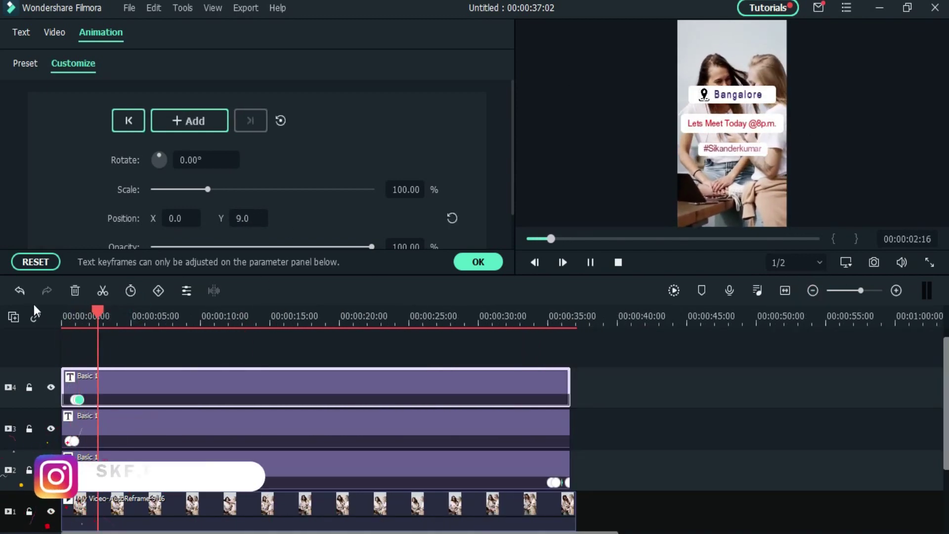
key(space)
Split the clips on all tracks at 00:00:10:12, delete everything after the cut, and fit the timeline to the view.
scroll(210, 346, down, 3)
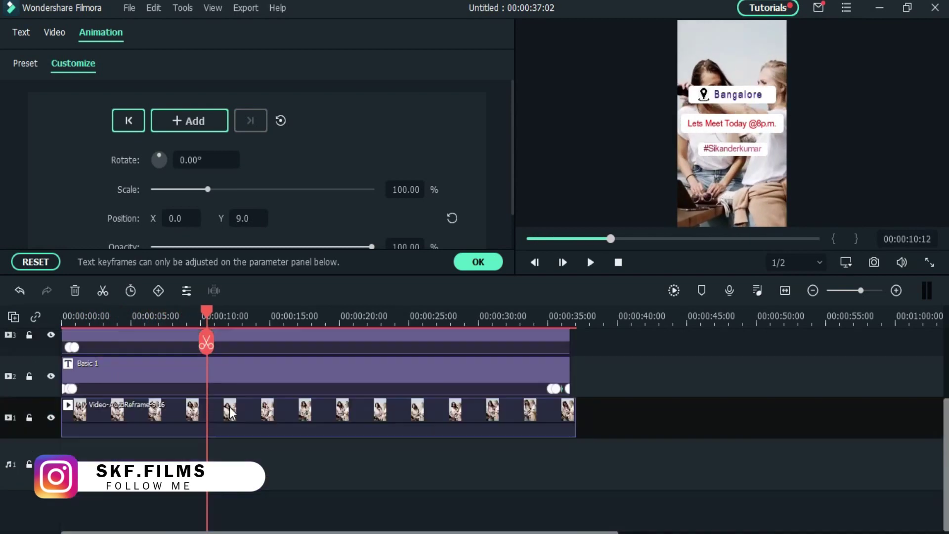
scroll(220, 362, up, 3)
scroll(643, 417, down, 3)
key(ctrl+a)
click(209, 346)
click(479, 432)
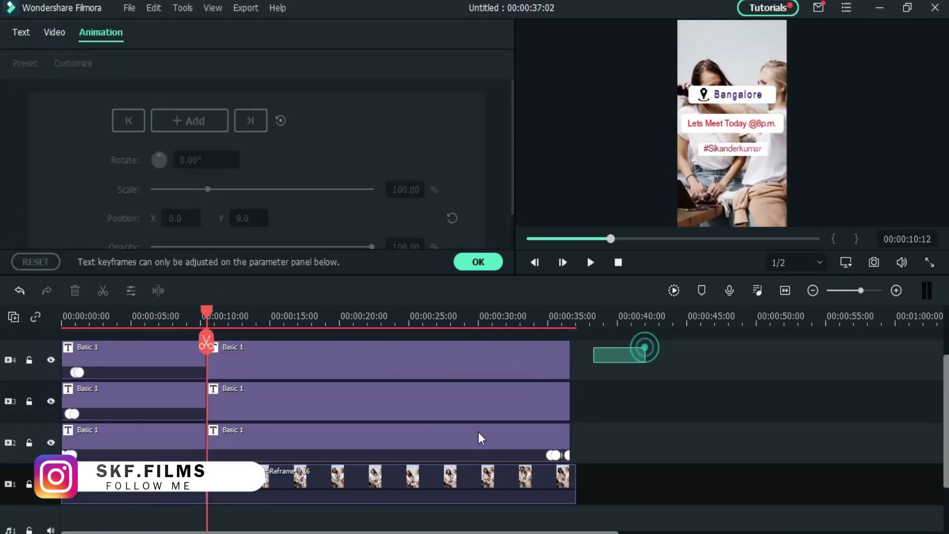
key(Delete)
click(786, 290)
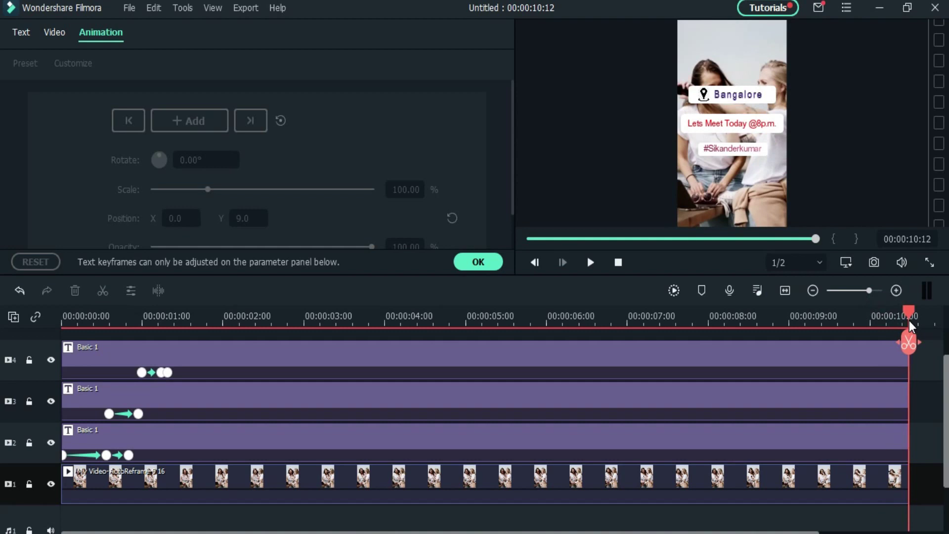
Add slide-out keyframes to the location title at 00:00:09:24 and 00:00:10:10, with the last one at X position 171.0.
click(496, 260)
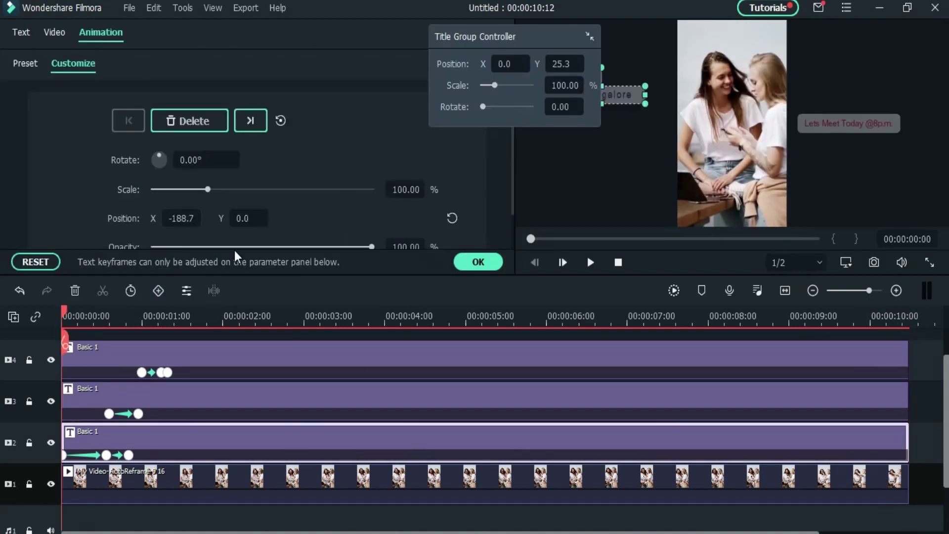
drag(234, 319, 866, 312)
click(189, 121)
click(250, 121)
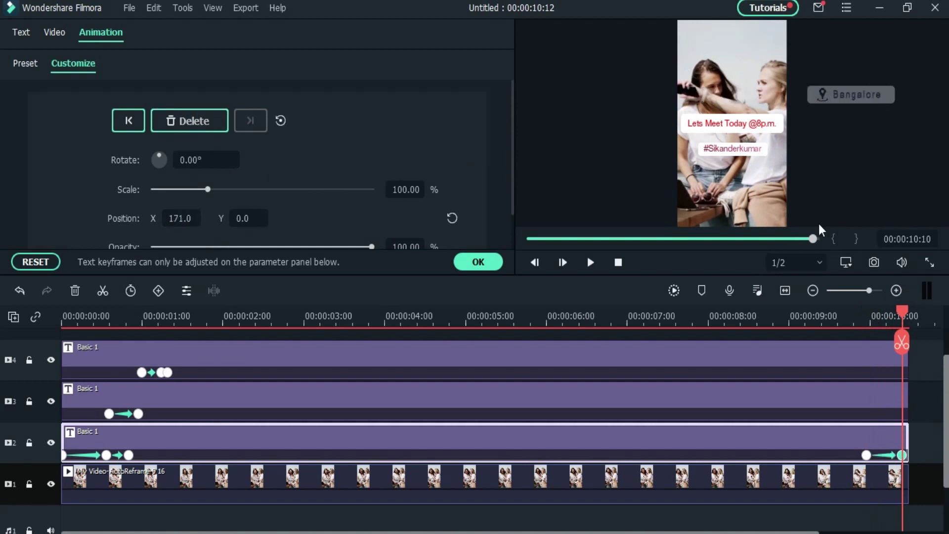
Add matching exit keyframes to the message title at 00:00:09:24 and 00:00:10:10, with the last one at X position -172.0.
click(857, 417)
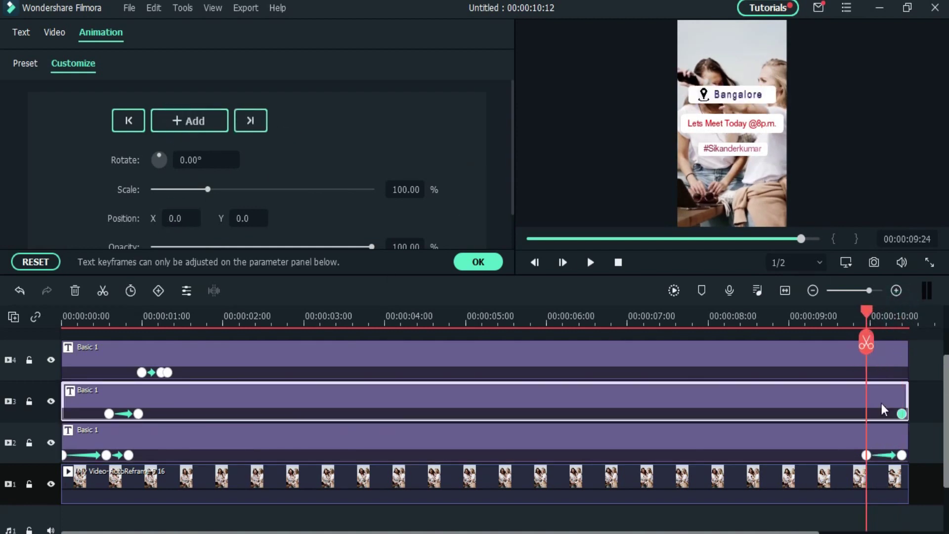
click(903, 418)
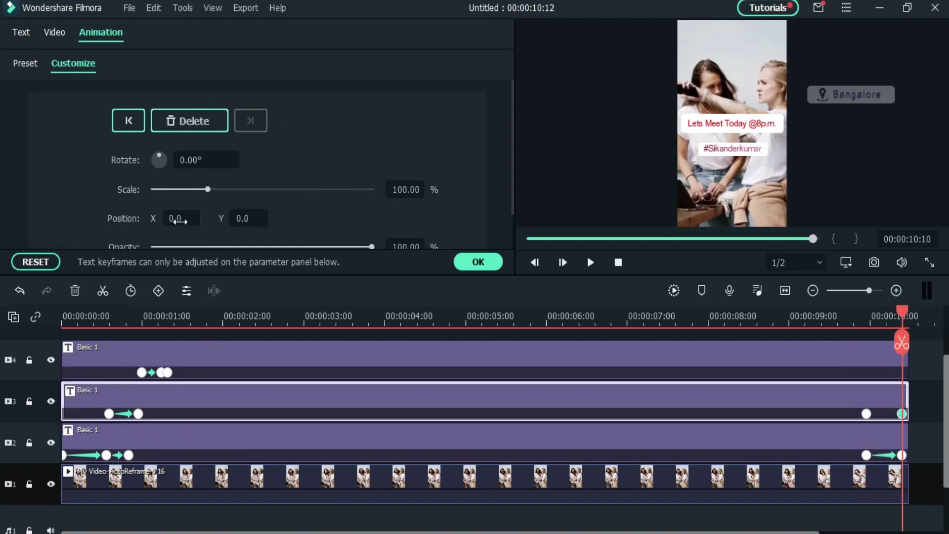
drag(179, 221, 163, 221)
Add exit keyframes to the hashtag title at 00:00:09:24 and 00:00:10:10, moving it vertically out of the frame at the last one.
click(899, 350)
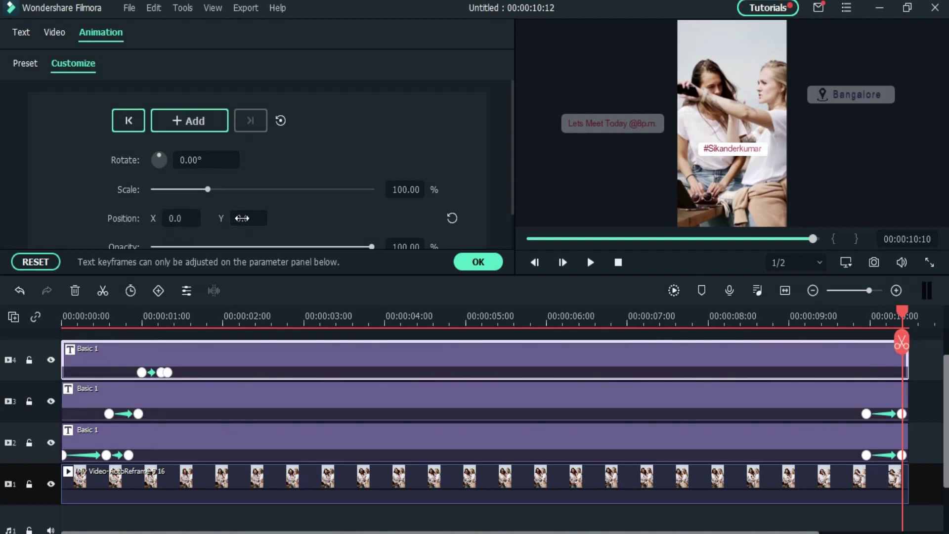
drag(242, 218, 236, 219)
key(ctrl+z)
drag(900, 341, 871, 365)
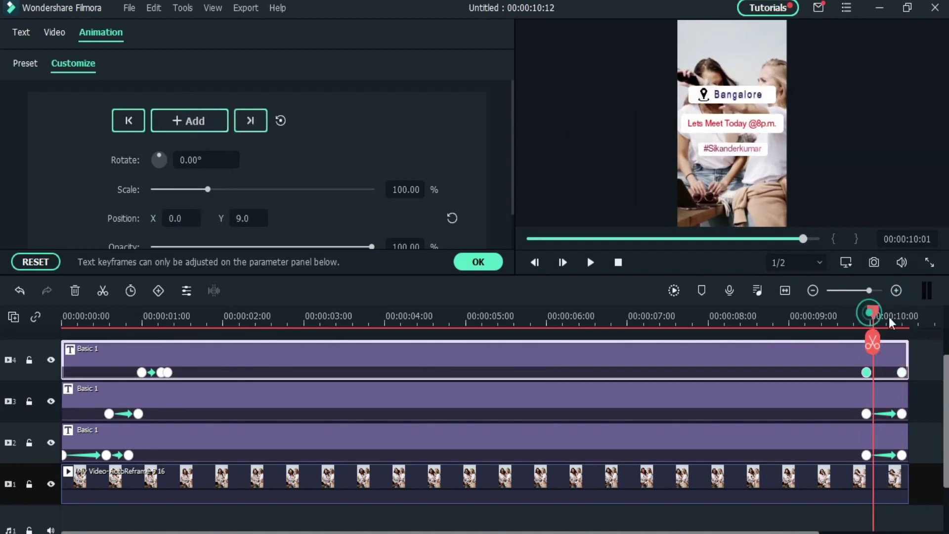
drag(889, 317, 903, 318)
drag(242, 219, 245, 220)
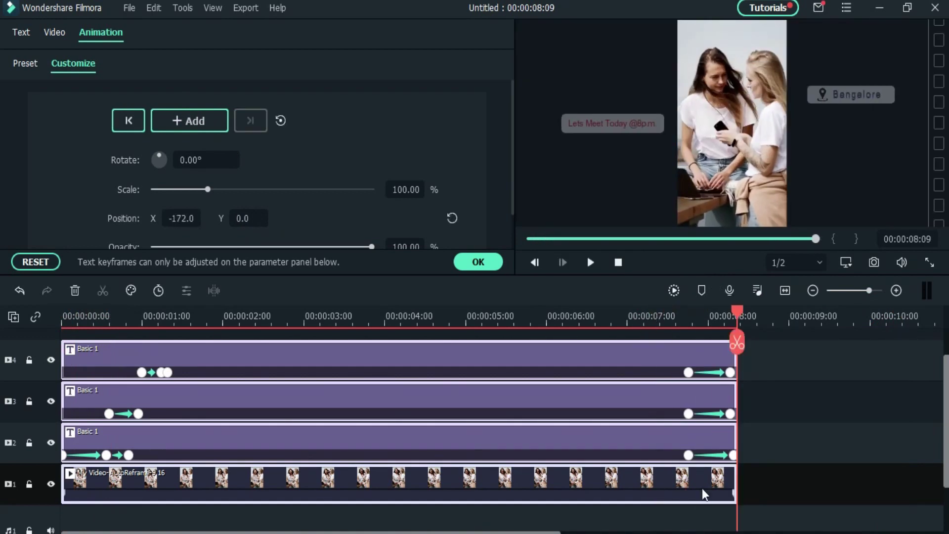
Finish title editing, apply the Fade transition to the end of the video clip, and play the project from the start.
click(478, 262)
click(165, 39)
click(61, 71)
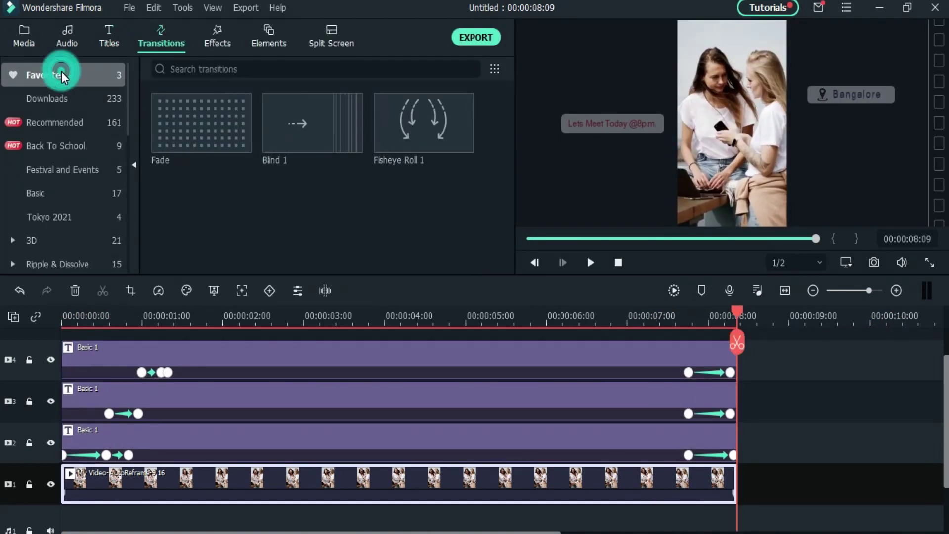
drag(201, 123, 689, 487)
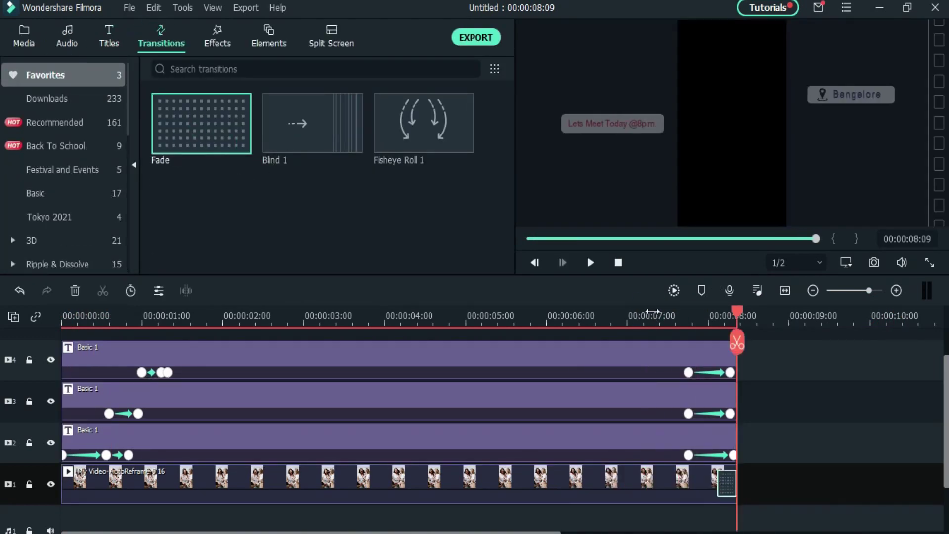
key(Home)
click(590, 262)
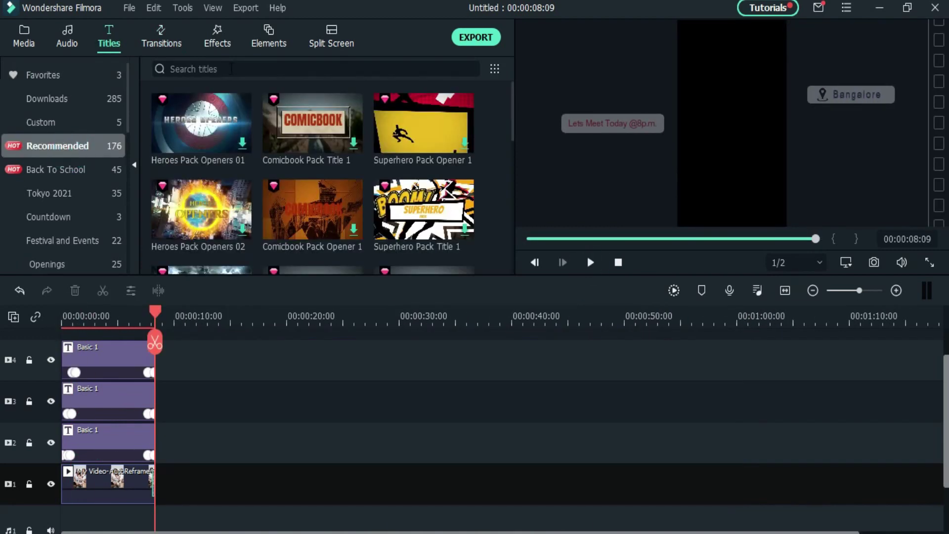
Search the titles for "instagram story" and add Instagram Stories Pack Vol2 Title 30 on track 3 after the existing clips, scaled to 323%.
click(232, 69)
text(instagram story)
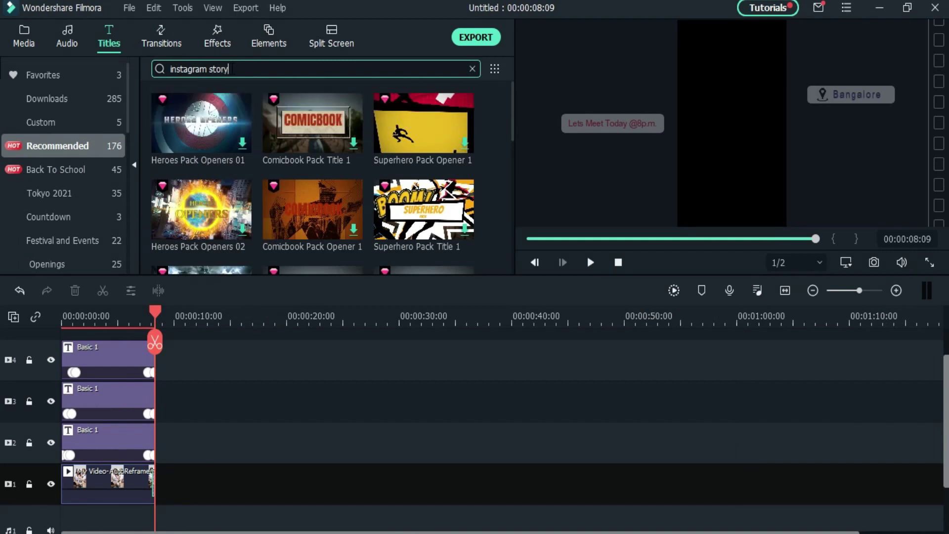
key(Return)
scroll(422, 176, down, 10)
scroll(422, 176, up, 10)
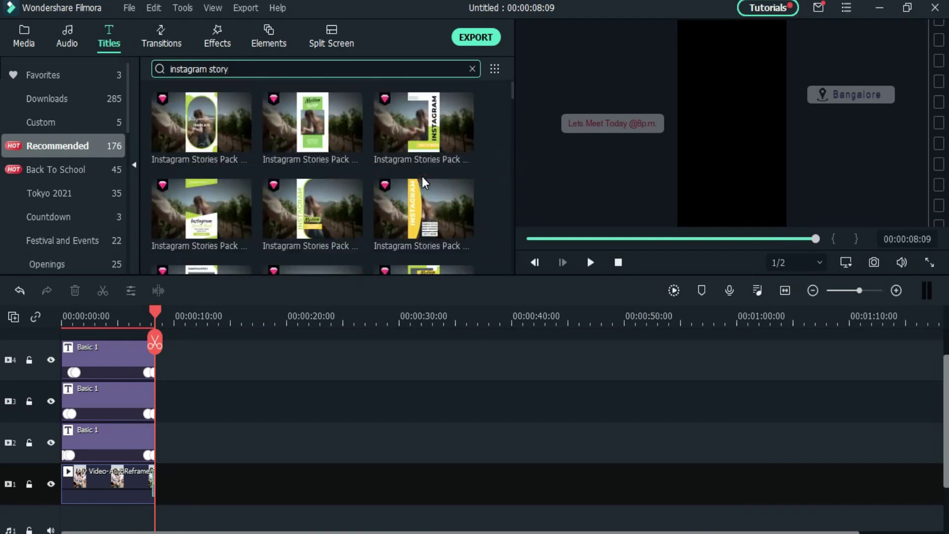
drag(312, 131, 194, 401)
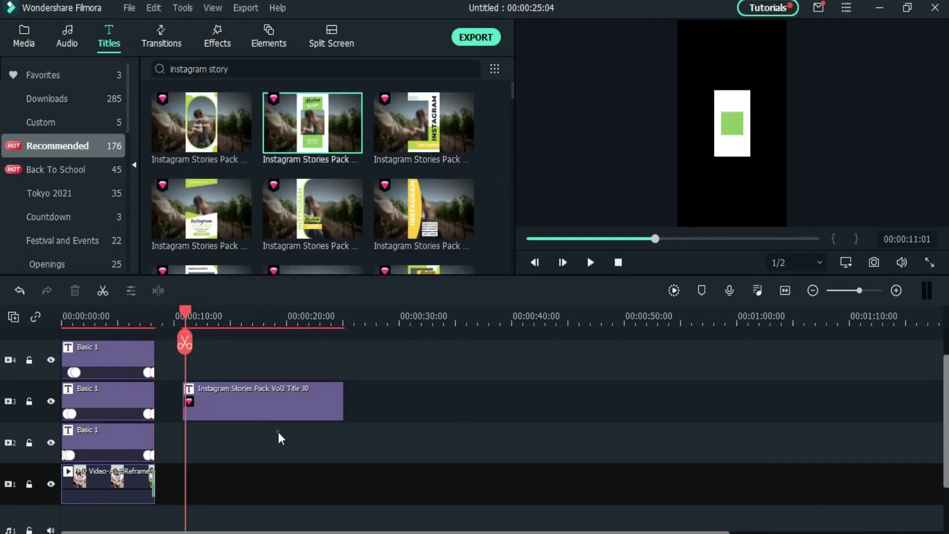
double_click(277, 410)
drag(495, 85, 520, 85)
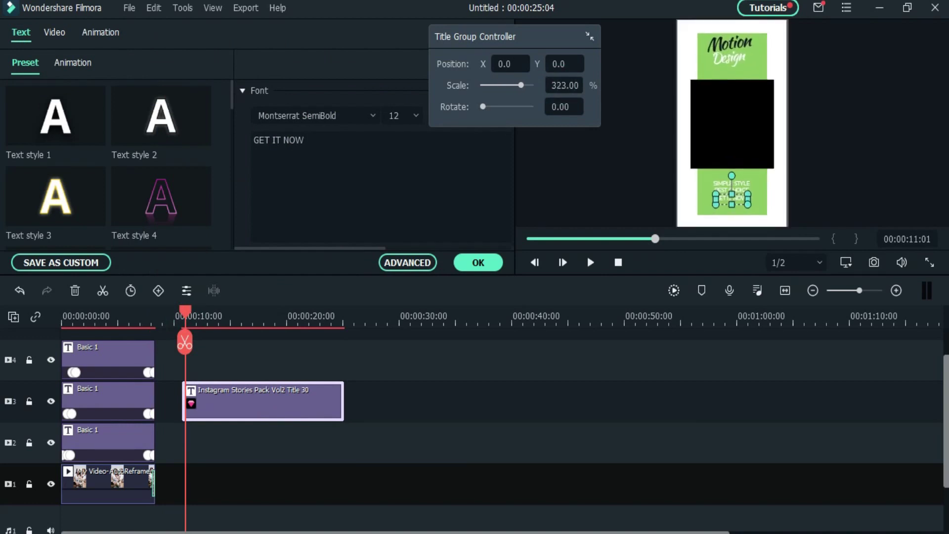
Open the template's advanced text editing, replace the "Motion" line with the creator's name, and reduce its font size.
click(418, 262)
scroll(581, 435, down, 2)
click(492, 457)
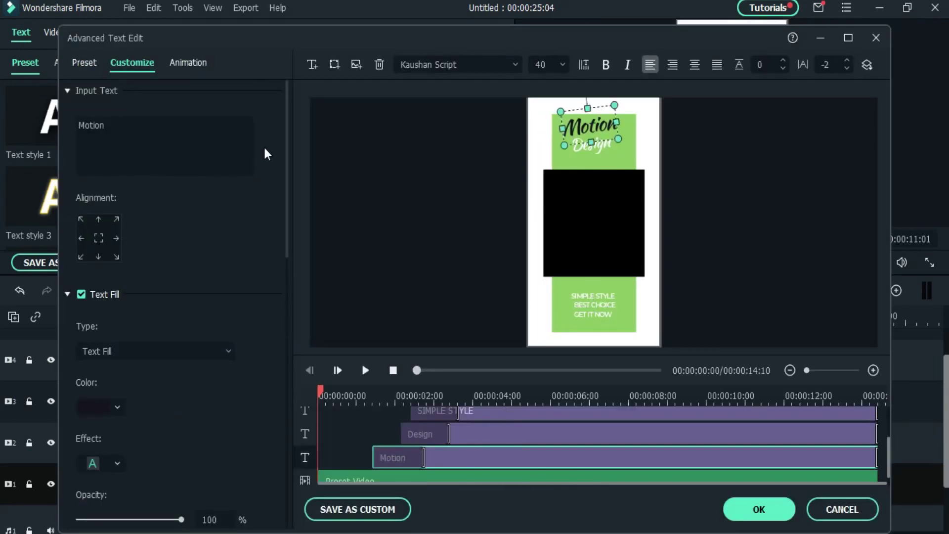
drag(114, 126, 49, 105)
text(Sikander KUmar)
click(123, 126)
key(BackSpace)
text(u)
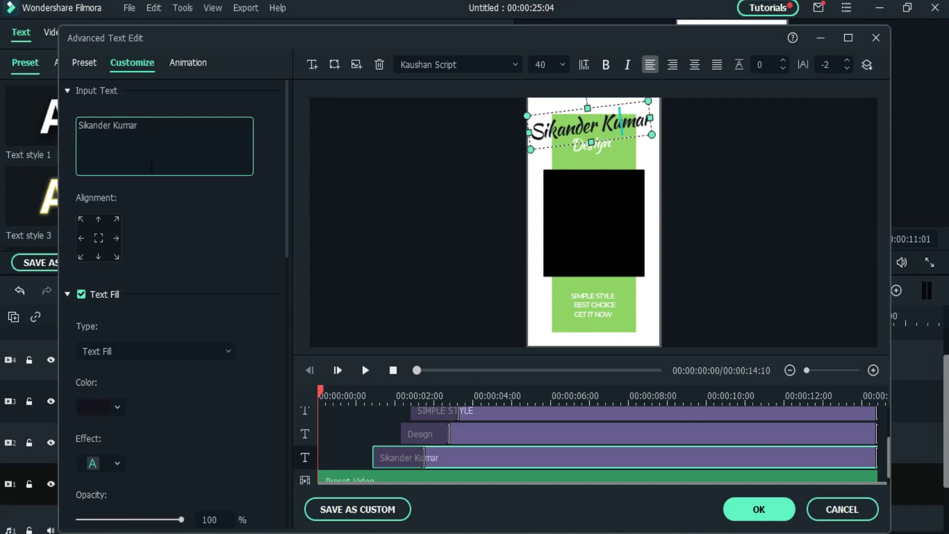
click(550, 65)
click(545, 118)
Replace the template's "Design" line with "Films", look through its layers, and apply the text changes.
click(584, 144)
drag(117, 125, 94, 125)
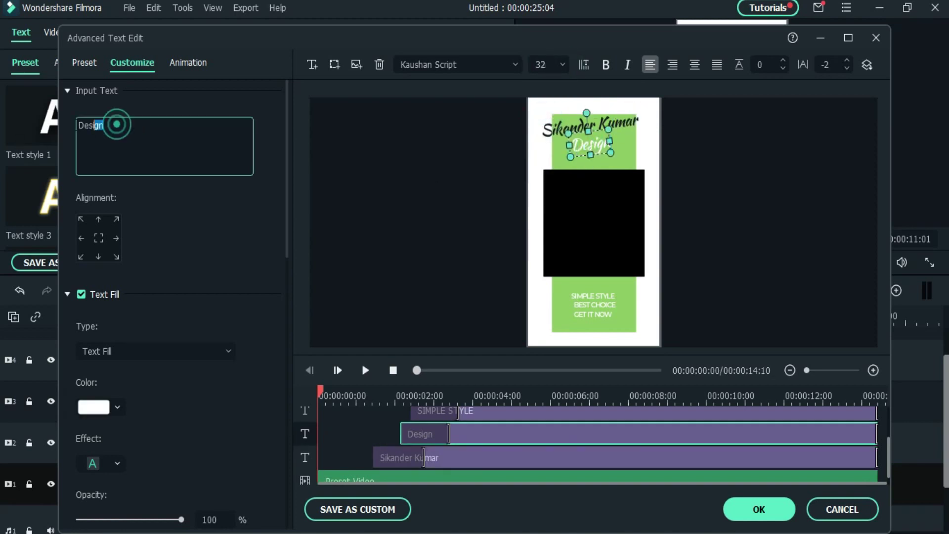
scroll(538, 413, down, 1)
click(409, 272)
click(461, 467)
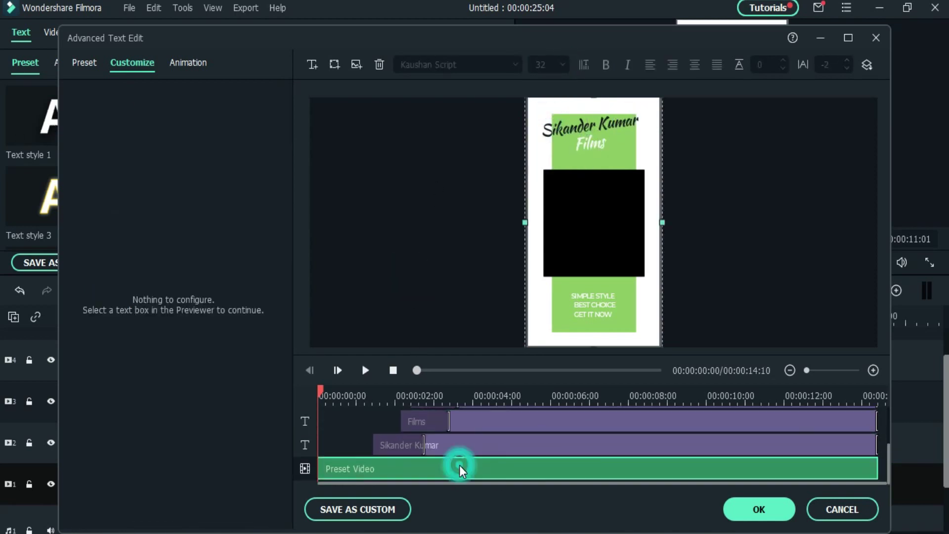
click(489, 449)
click(513, 424)
scroll(517, 426, up, 2)
click(525, 429)
click(741, 516)
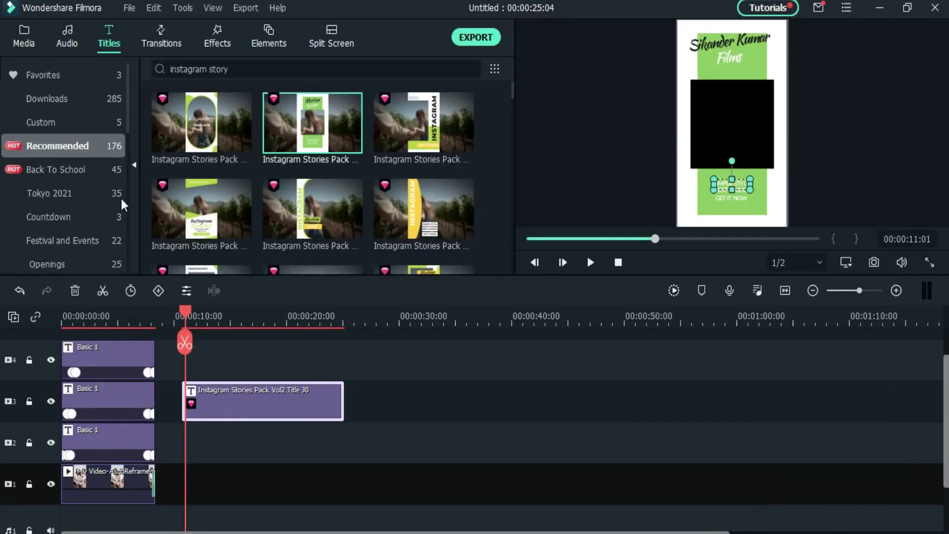
Place the AutoReframe video on track 2 beneath the Instagram Stories template, lock track 3, and play the combined result.
click(28, 33)
drag(312, 123, 188, 440)
click(51, 401)
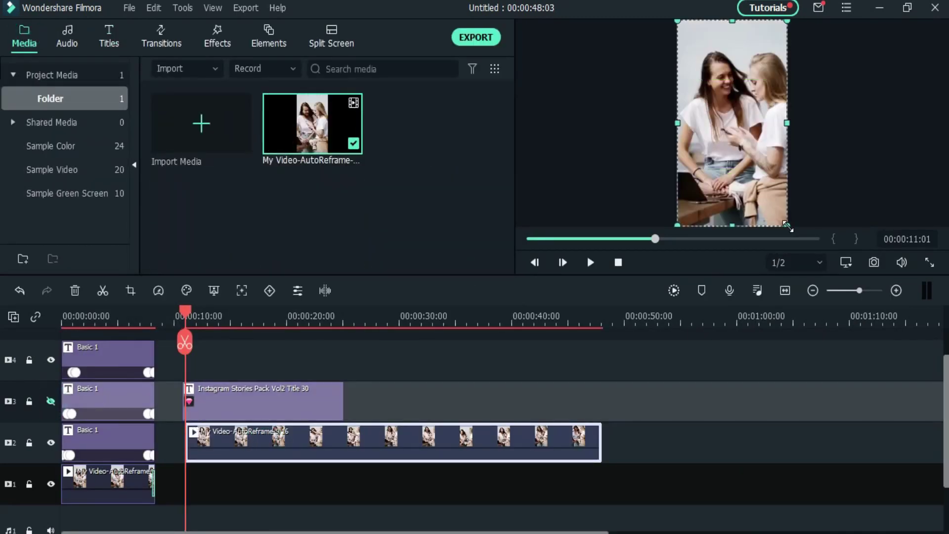
click(739, 140)
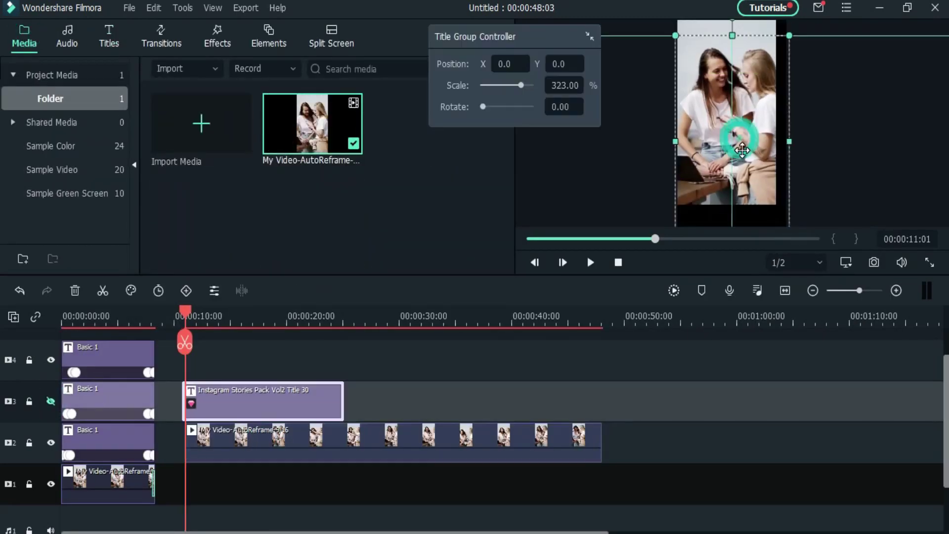
click(29, 402)
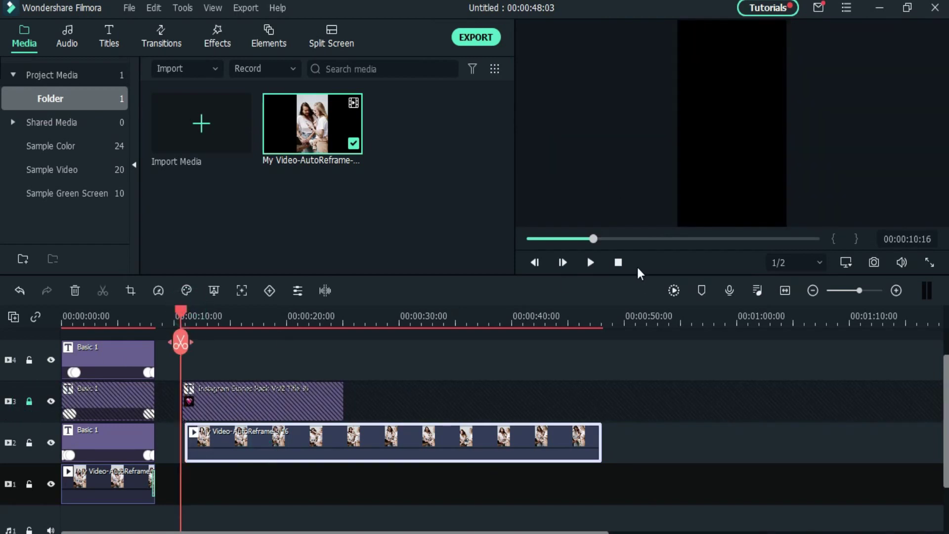
click(592, 262)
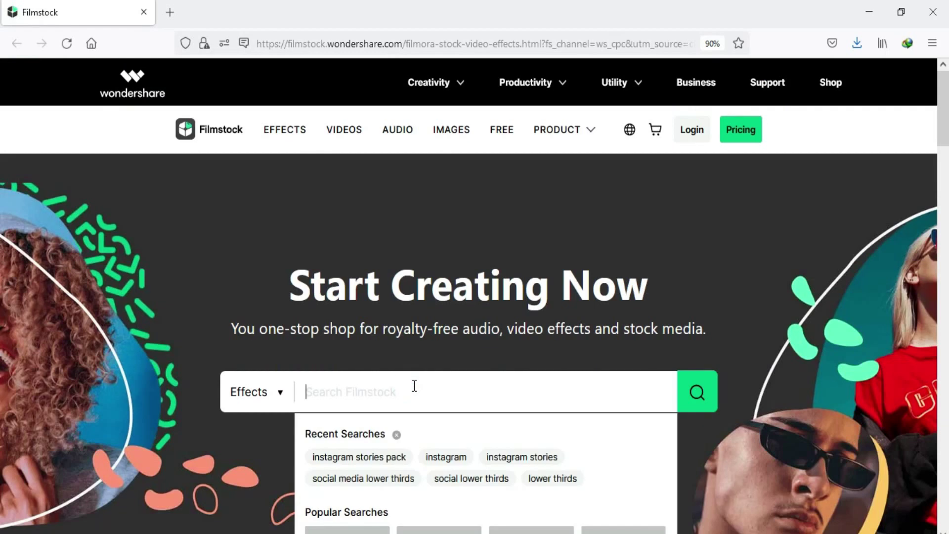
Switch to the Filmstock website, search its effects for "instagram stories pack", and browse the available packs.
click(361, 456)
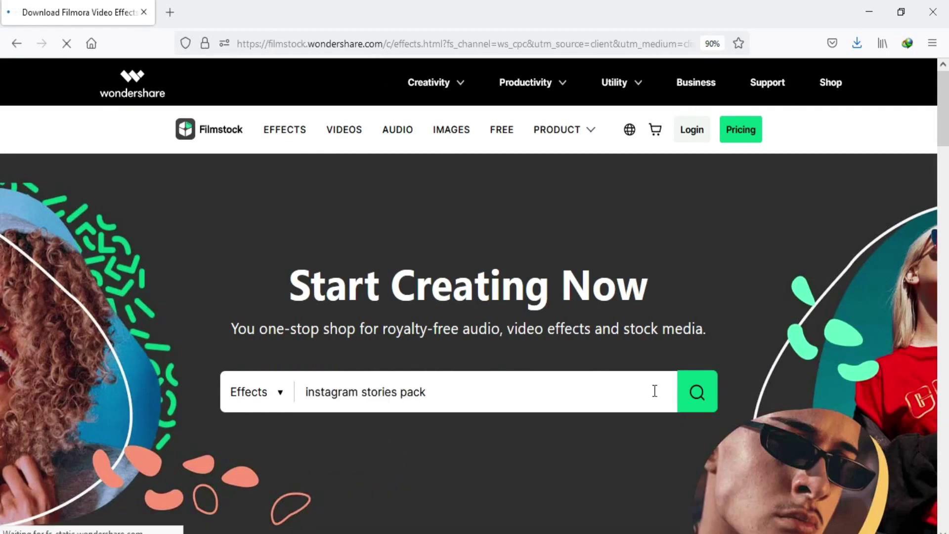
scroll(169, 371, down, 3)
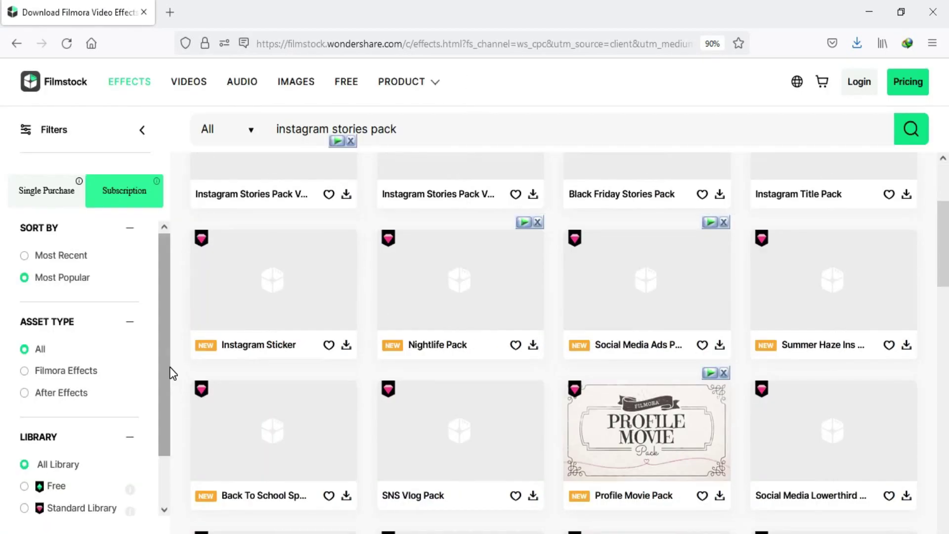
scroll(615, 267, up, 3)
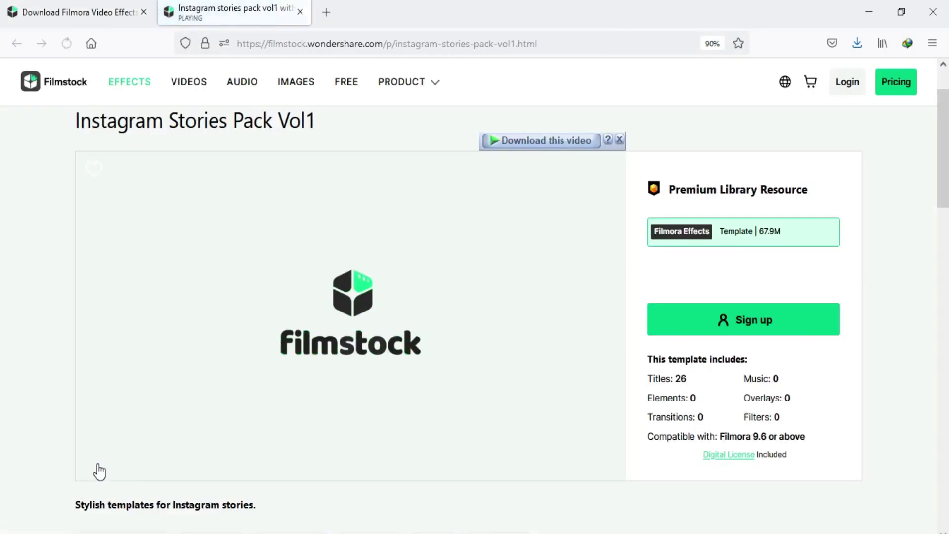